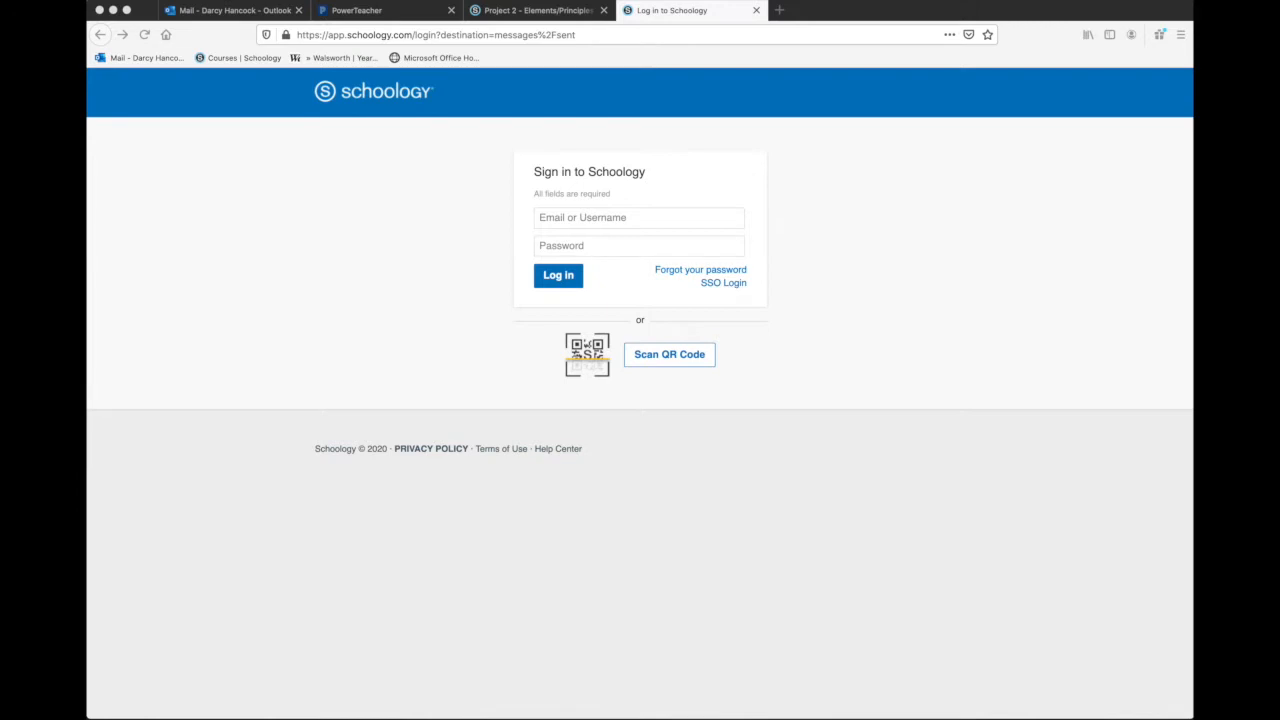
# Step: Search for photopea in a new browser tab, open the online photo editor and start a new project
pyautogui.click(766, 509)
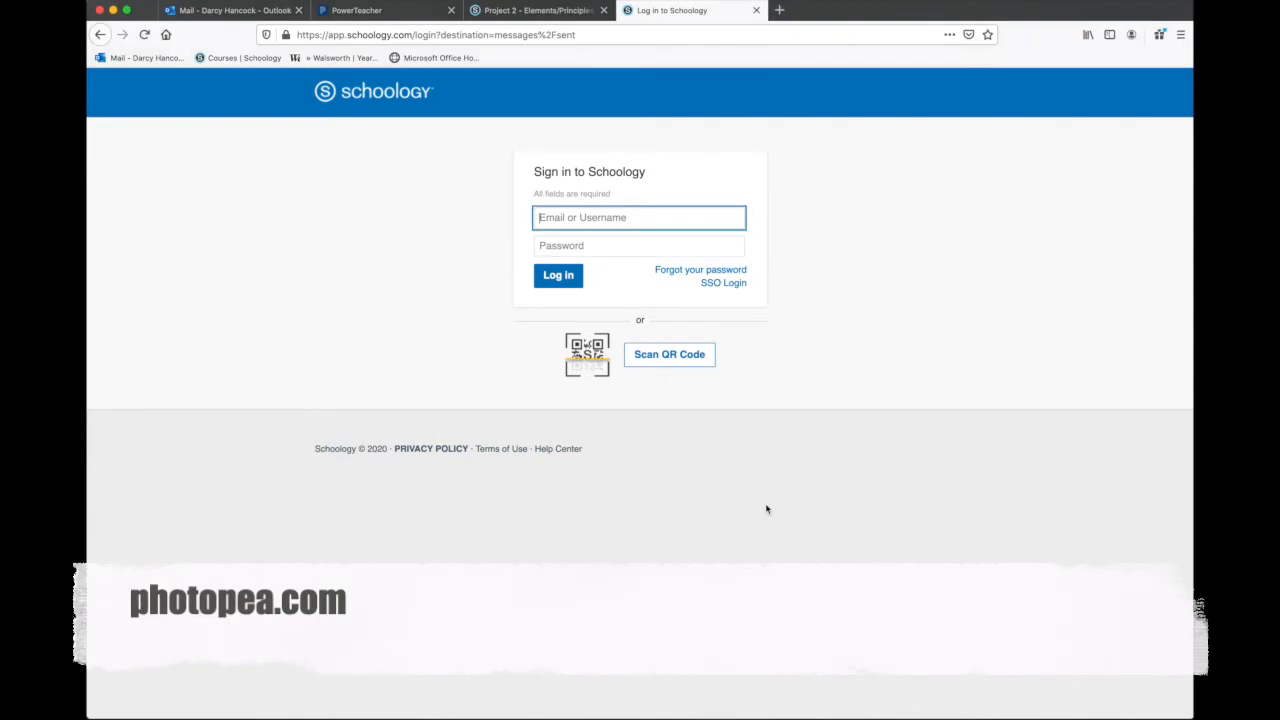
pyautogui.press('super+t')
pyautogui.write('photo')
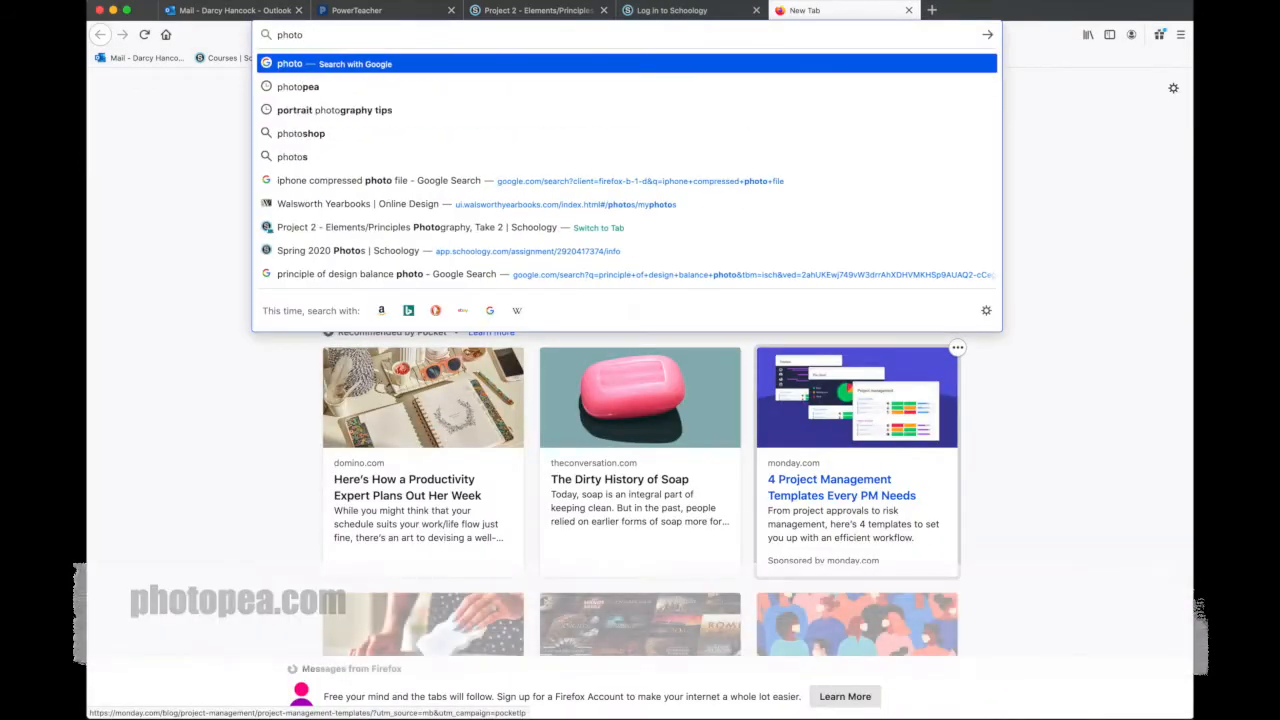
pyautogui.write('pea')
pyautogui.press('Return')
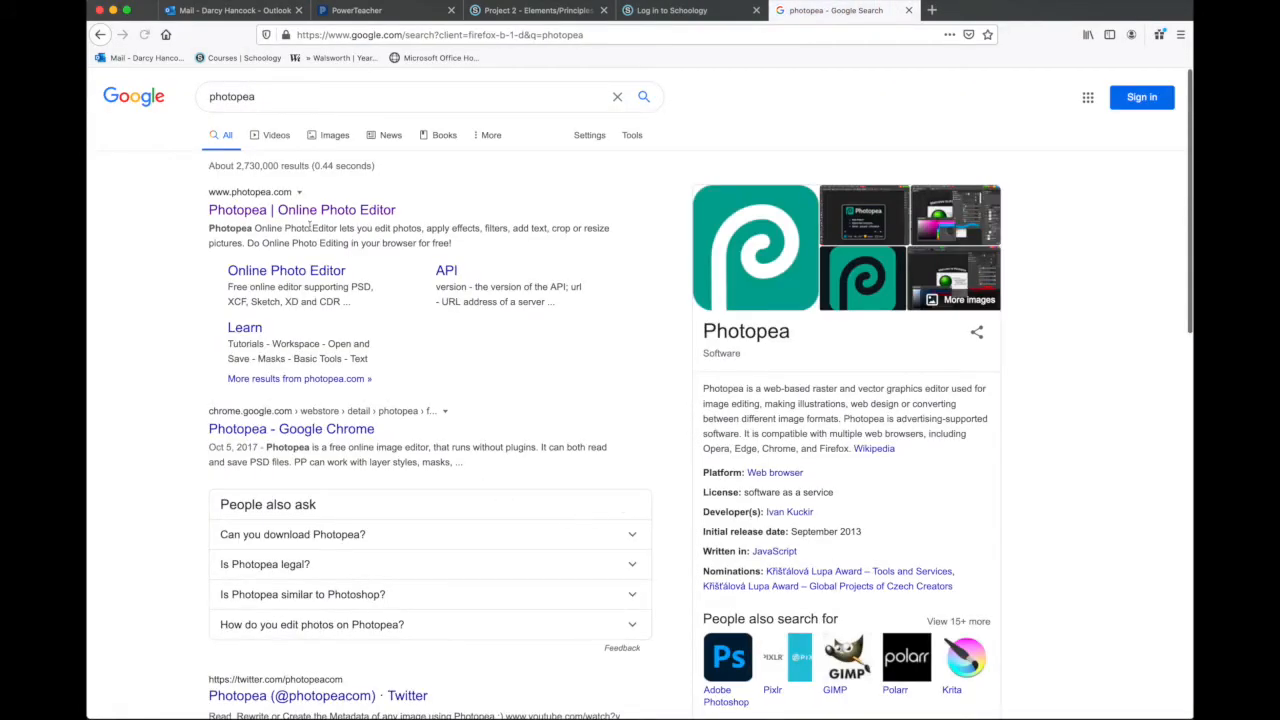
pyautogui.click(303, 211)
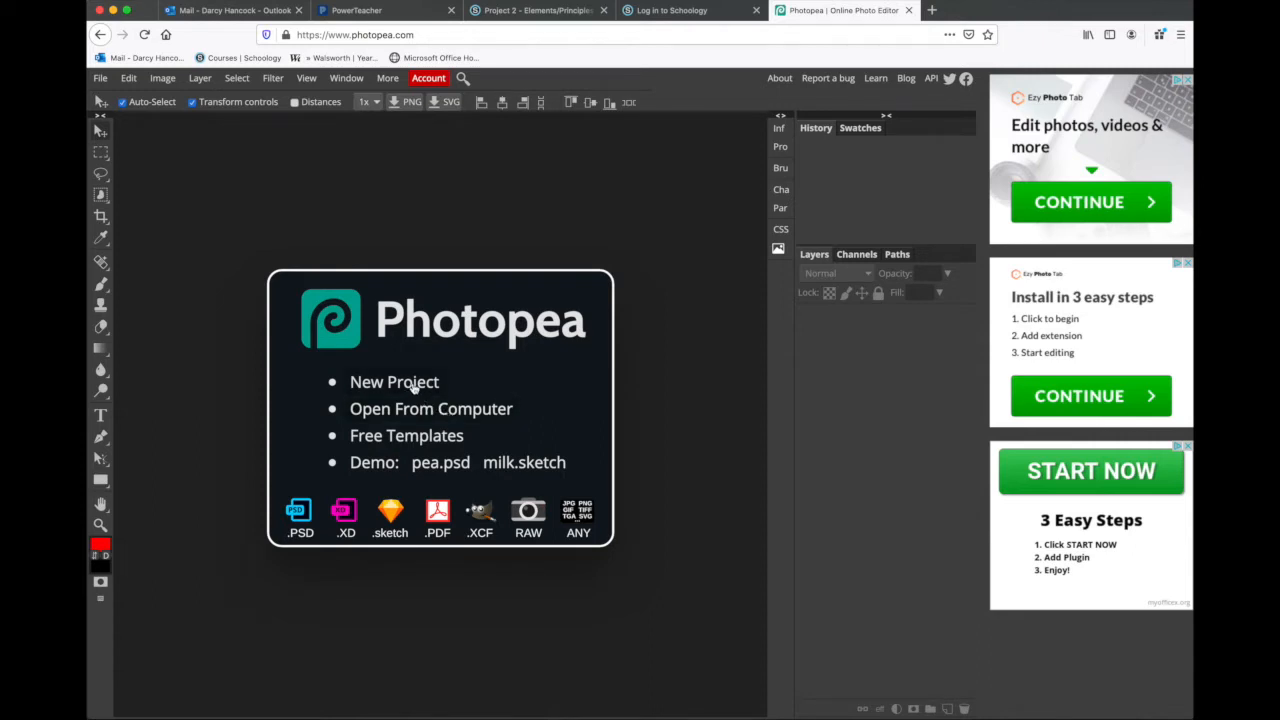
pyautogui.click(414, 384)
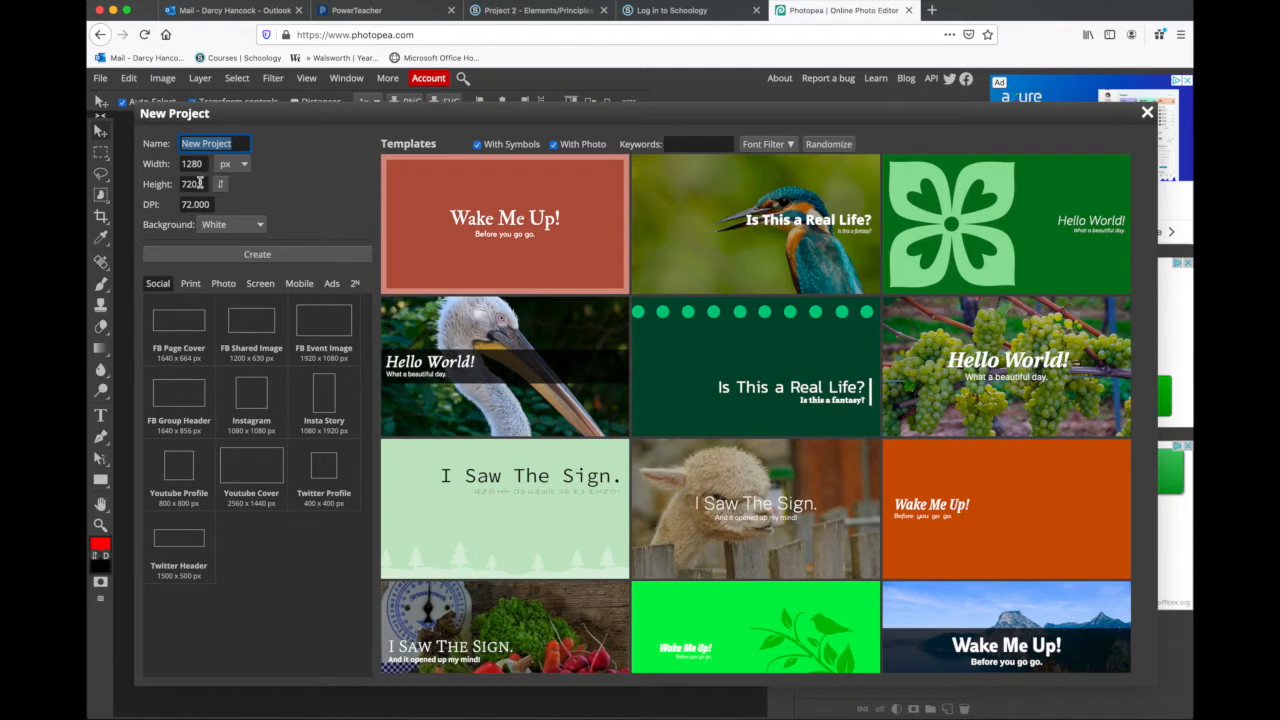
# Step: Set the new project's resolution to 72 DPI
pyautogui.scroll(-5, 208, 169)
pyautogui.scroll(11, 206, 202)
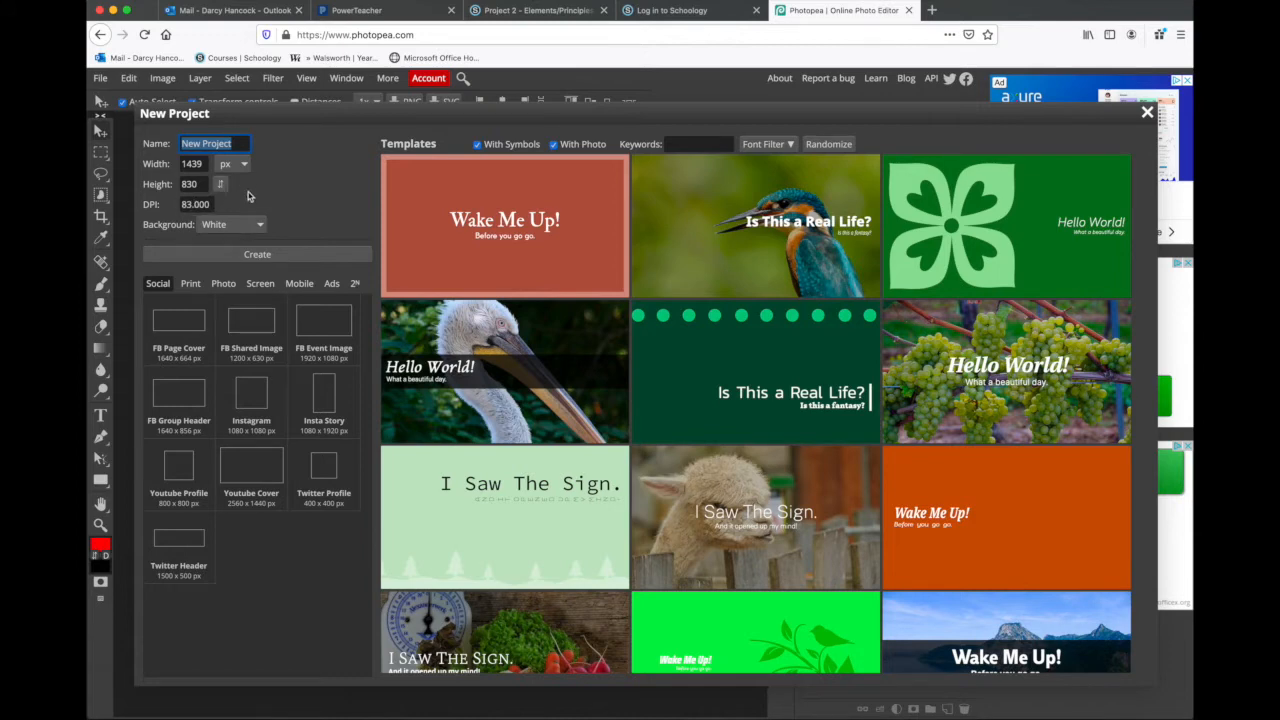
pyautogui.click(207, 204)
pyautogui.scroll(1, 207, 204)
pyautogui.moveTo(207, 204); pyautogui.dragTo(161, 203)
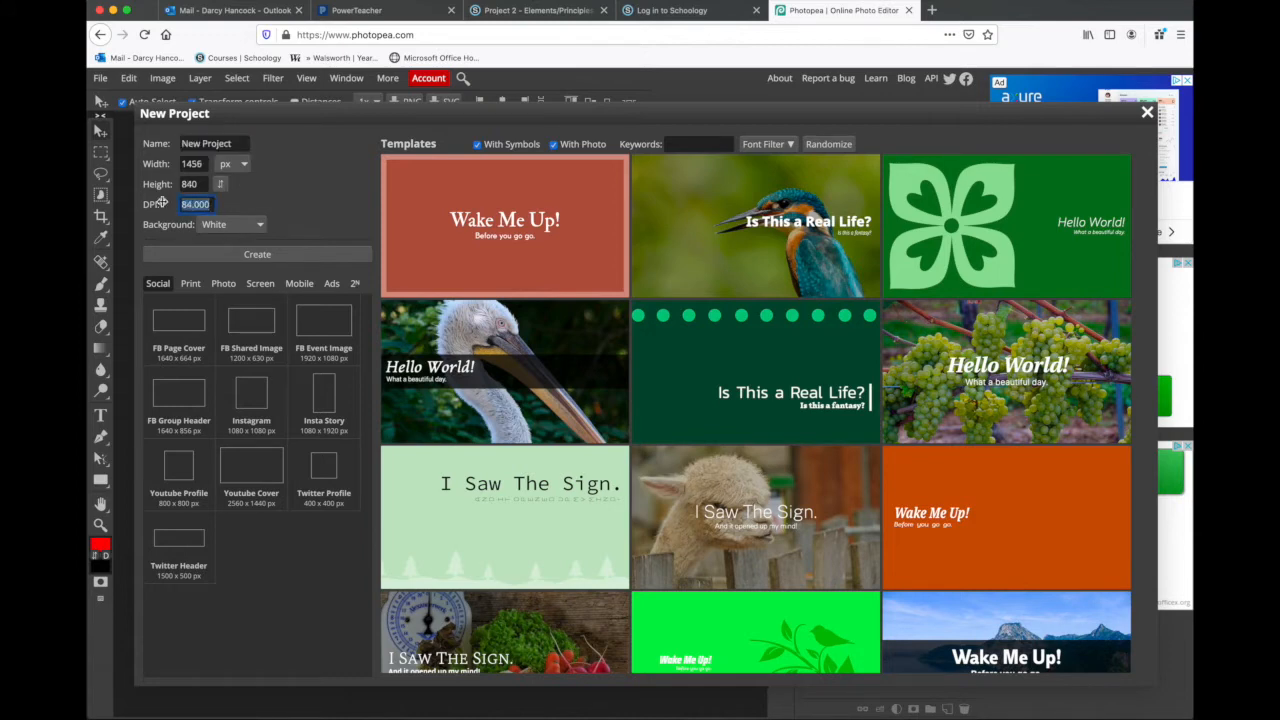
pyautogui.write('72')
pyautogui.press('Return')
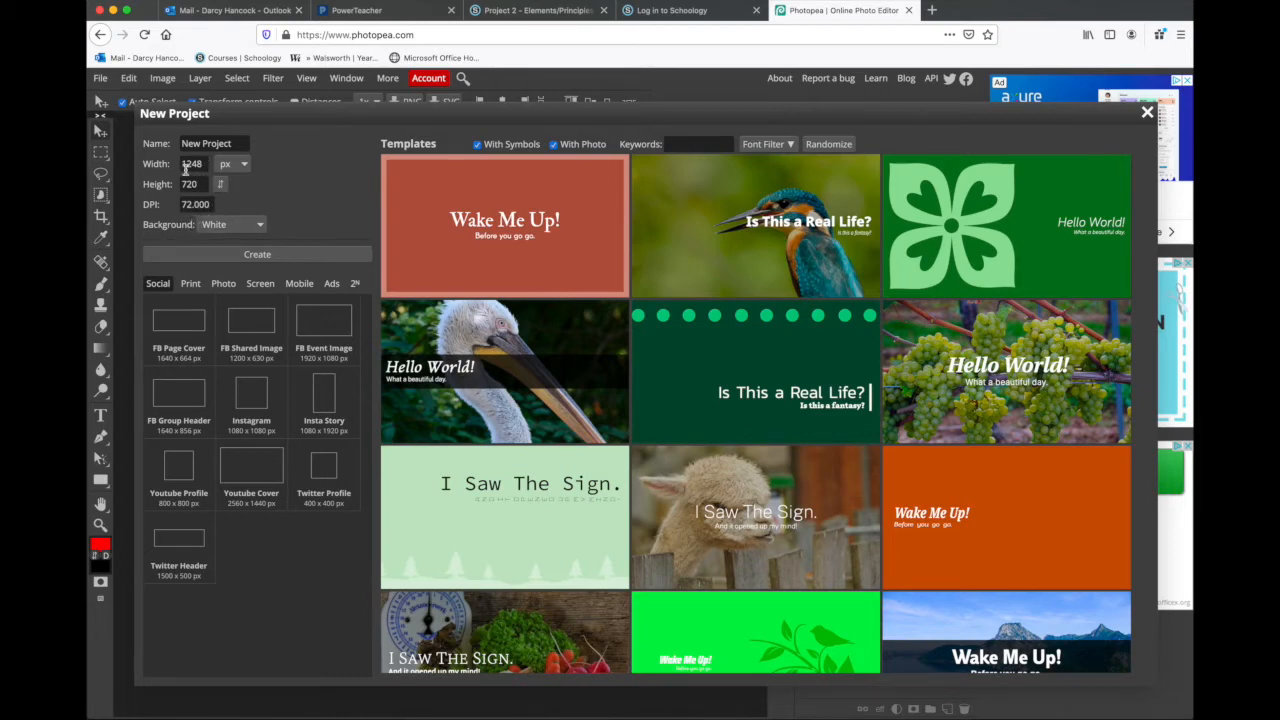
# Step: Set the new project's resolution to 300 DPI and choose the Letter print size, 8.5 x 11 in
pyautogui.moveTo(208, 204); pyautogui.dragTo(102, 198)
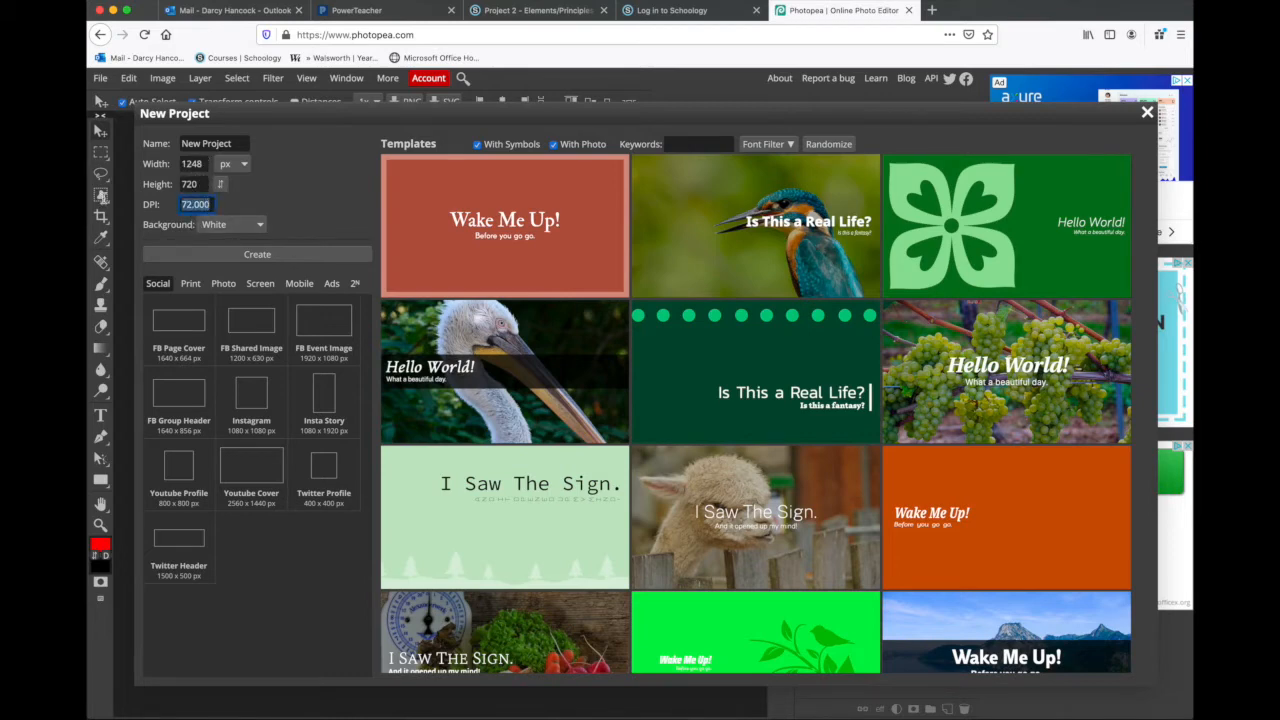
pyautogui.write('300')
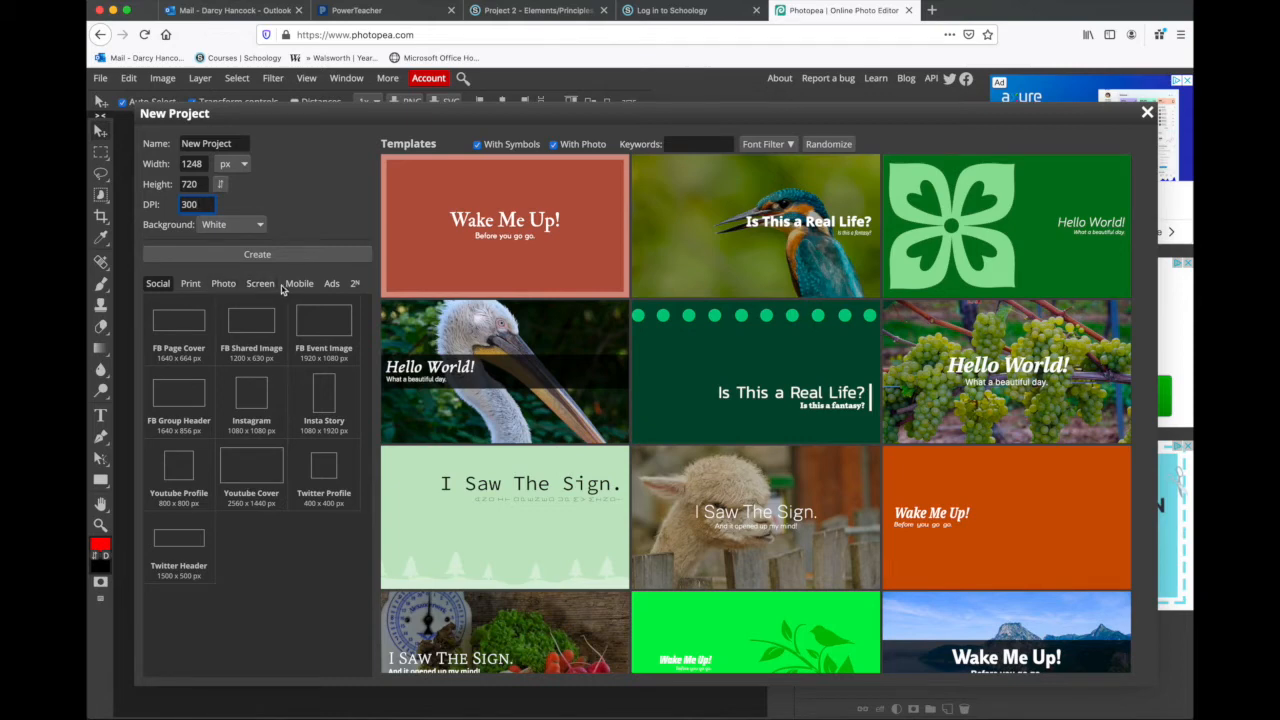
pyautogui.click(200, 287)
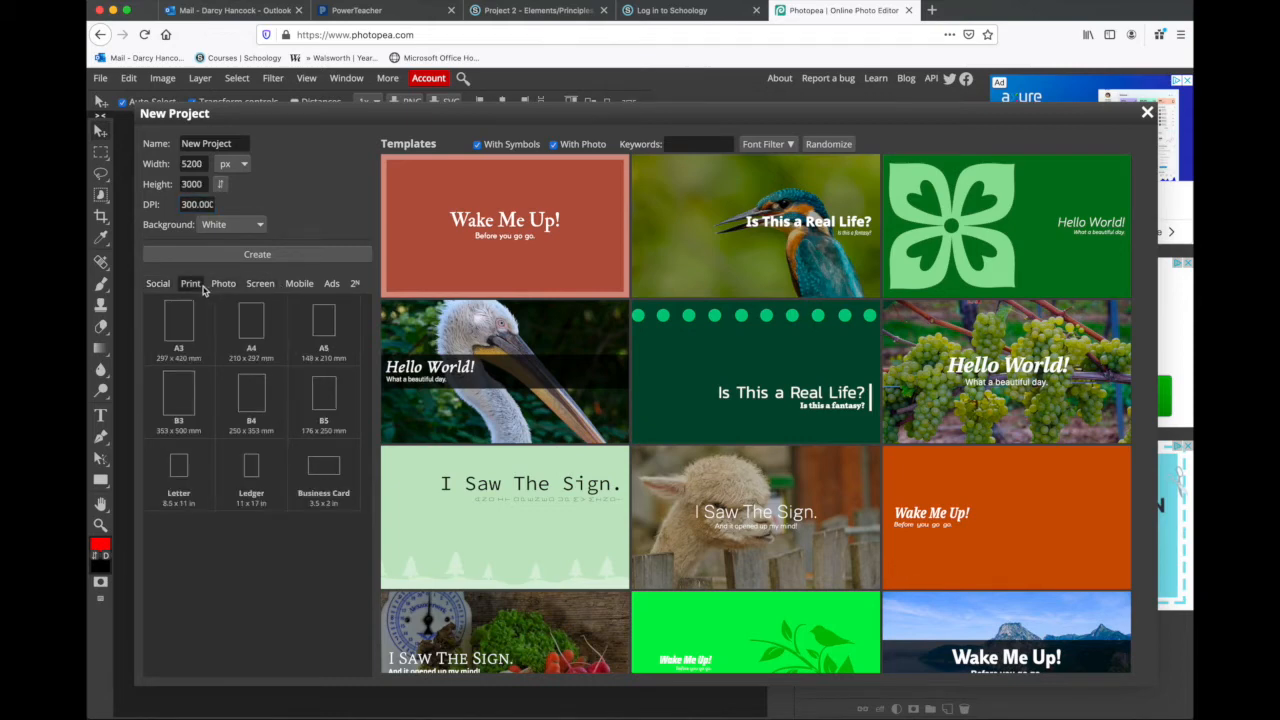
pyautogui.click(182, 500)
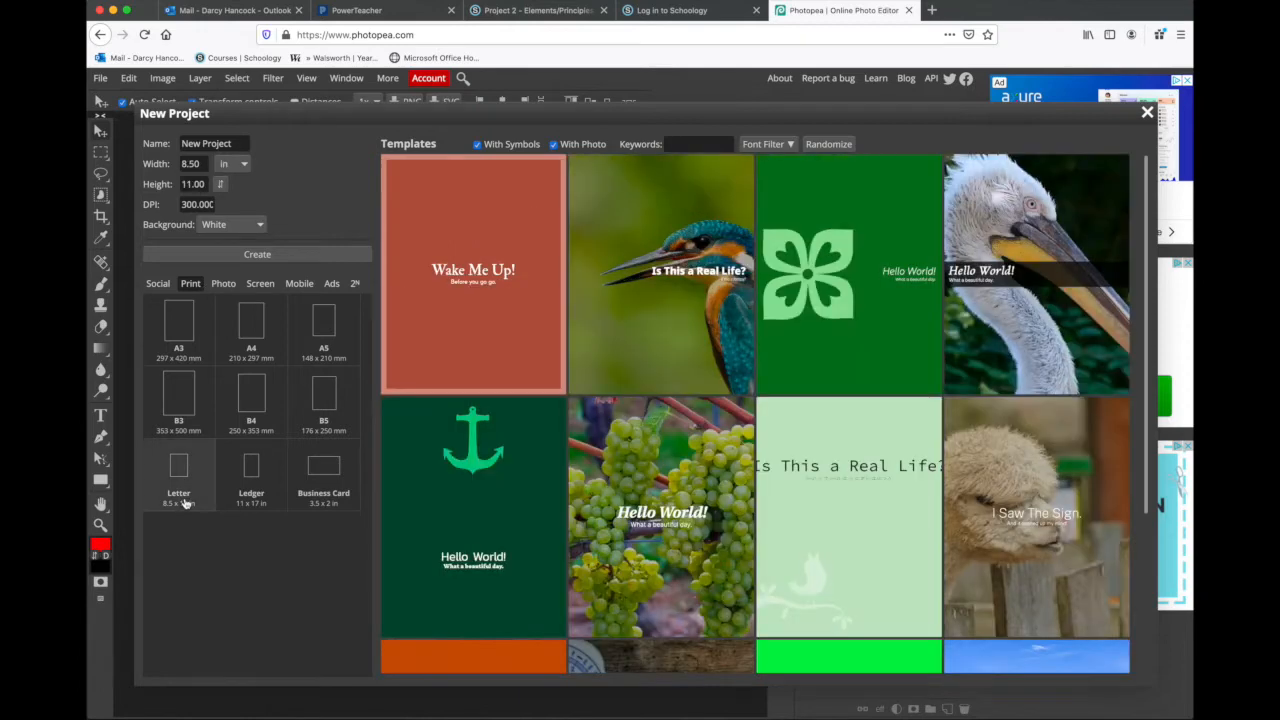
# Step: Swap the page width and height to try landscape orientation, ending on portrait
pyautogui.click(222, 190)
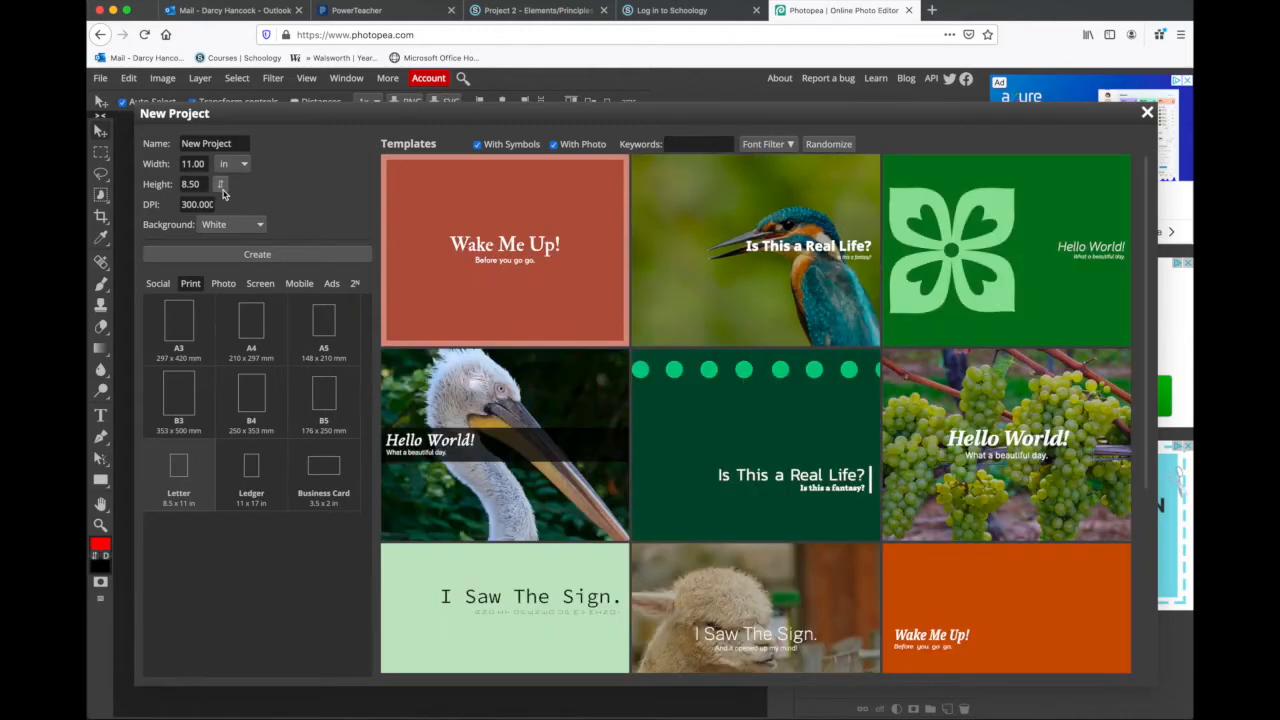
pyautogui.click(222, 190)
pyautogui.click(222, 190)
pyautogui.click(222, 190)
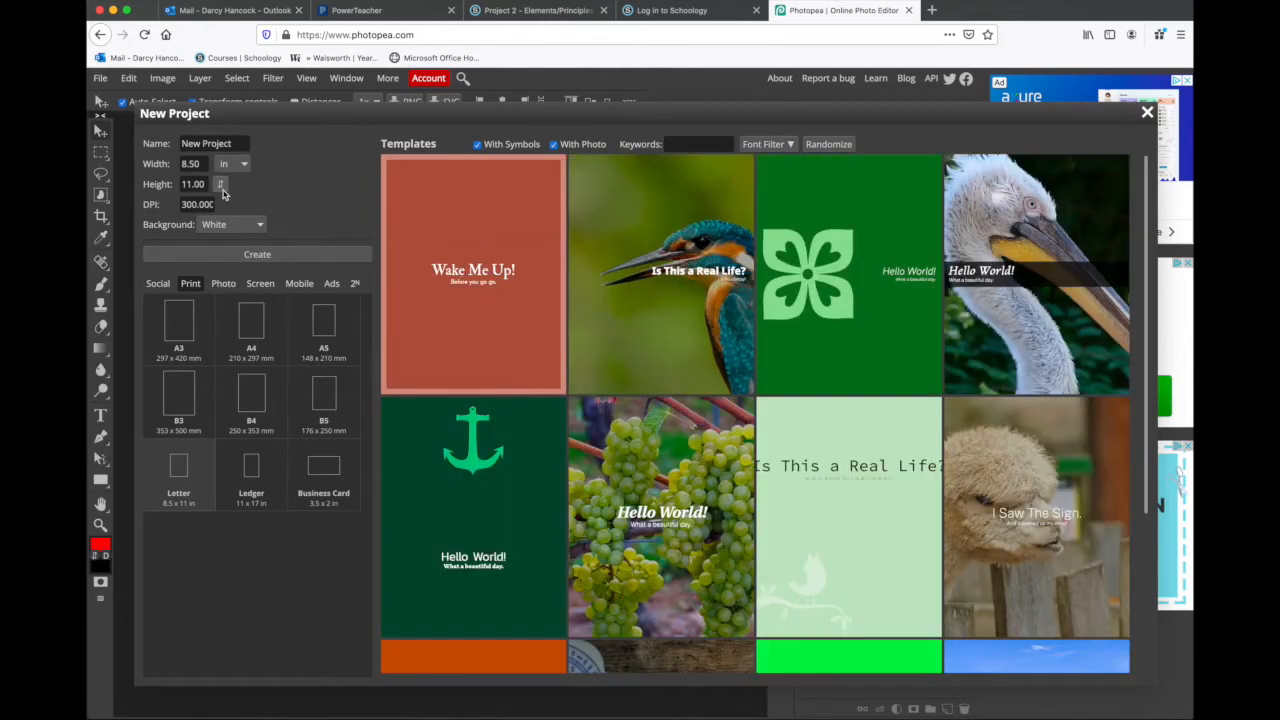
# Step: Create the portrait Letter project with a white background and turn off Auto-Select and transform controls
pyautogui.click(293, 259)
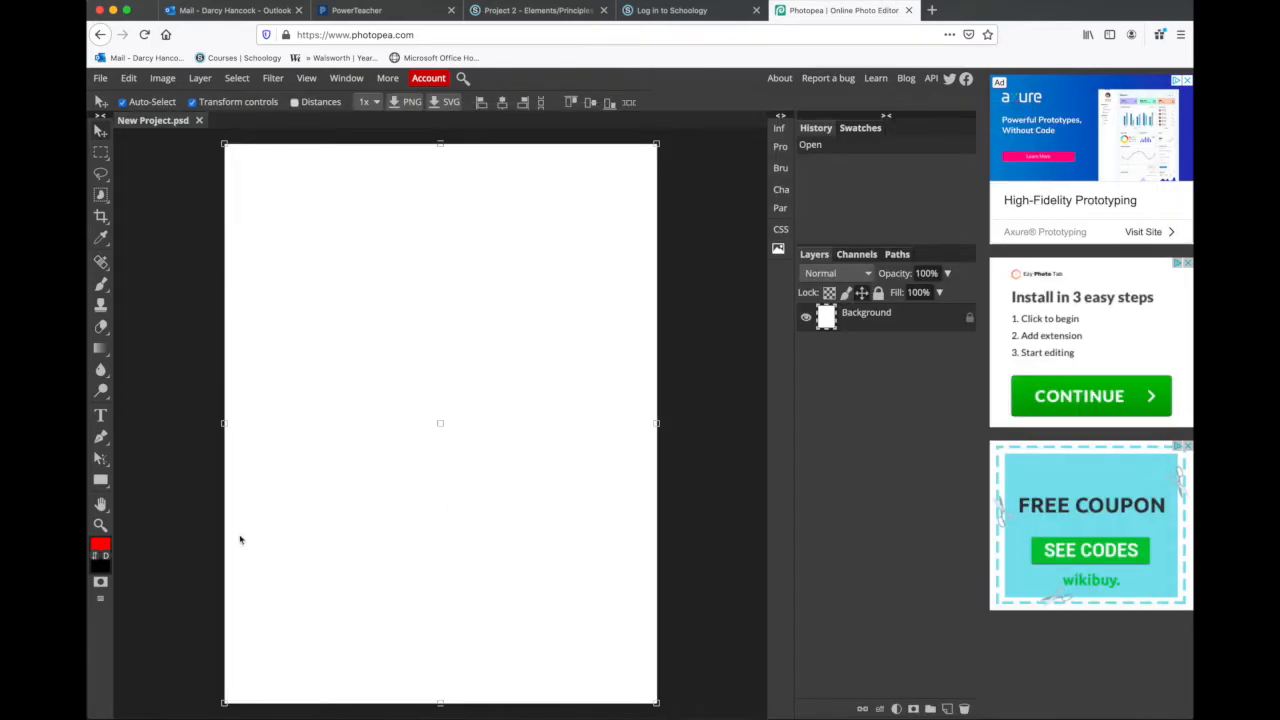
pyautogui.click(193, 102)
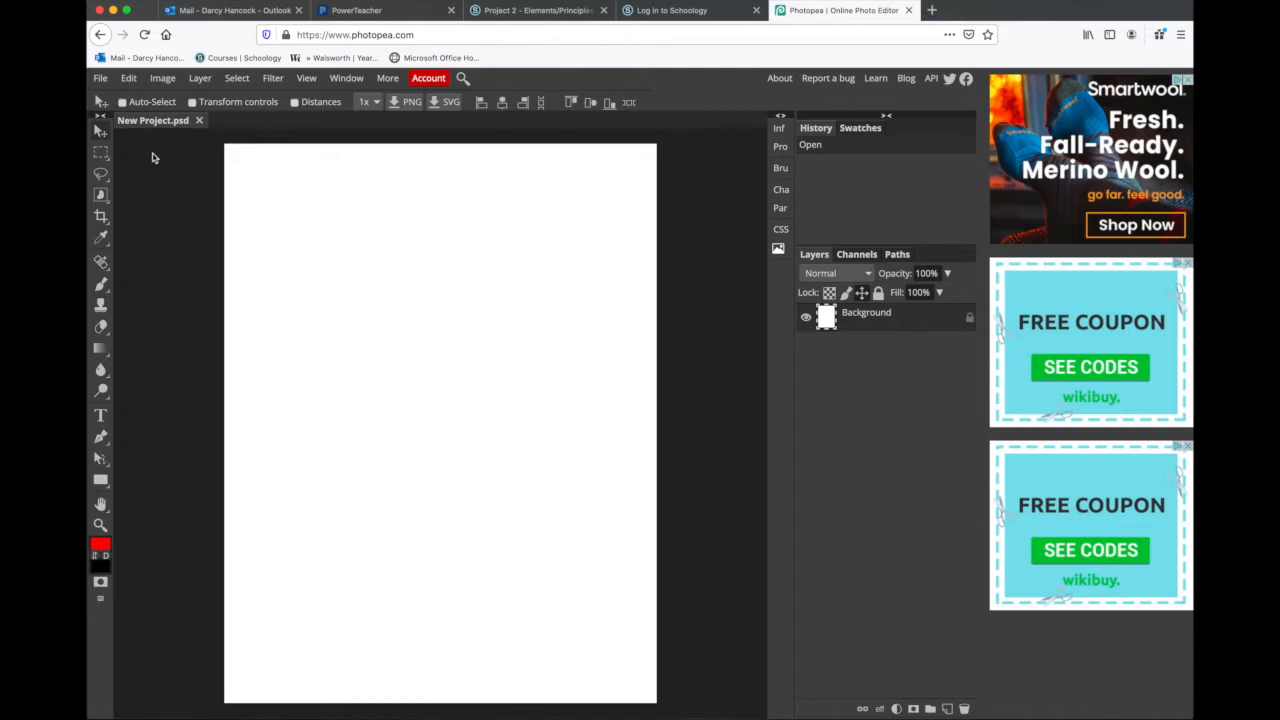
# Step: Place the image 8.JPG from the Desktops folder into the project as a new layer
pyautogui.click(101, 79)
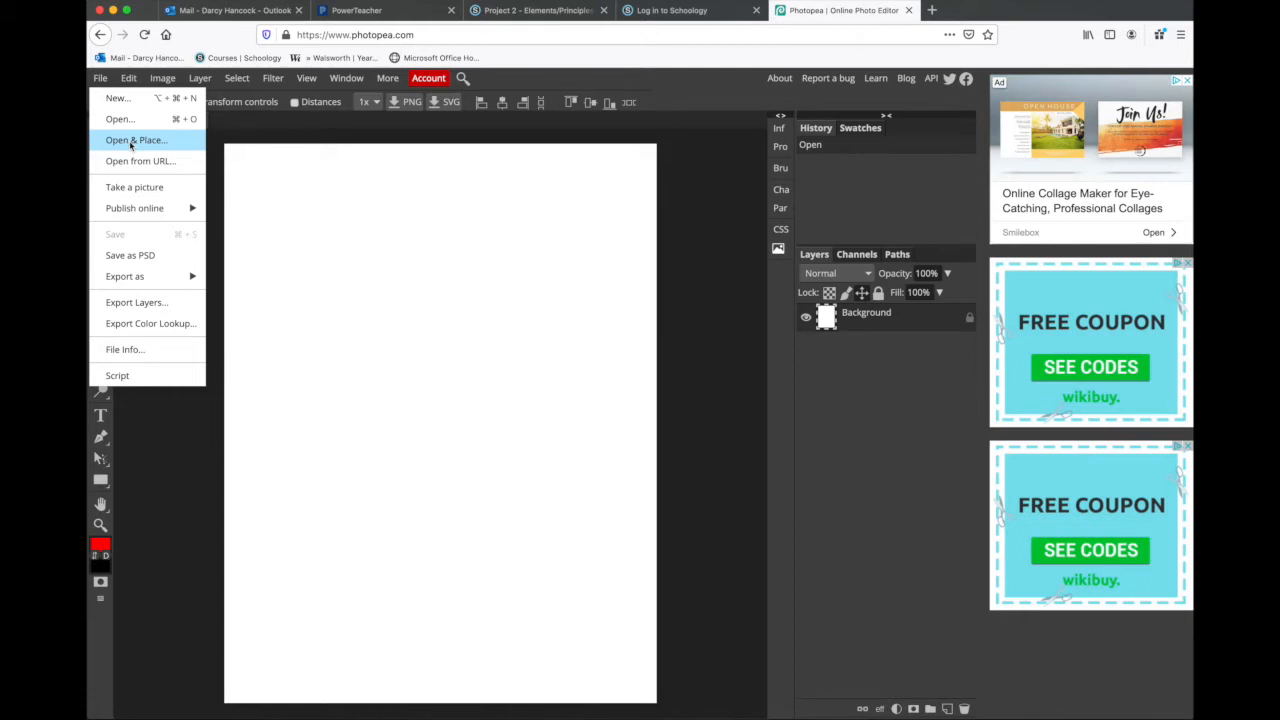
pyautogui.click(130, 145)
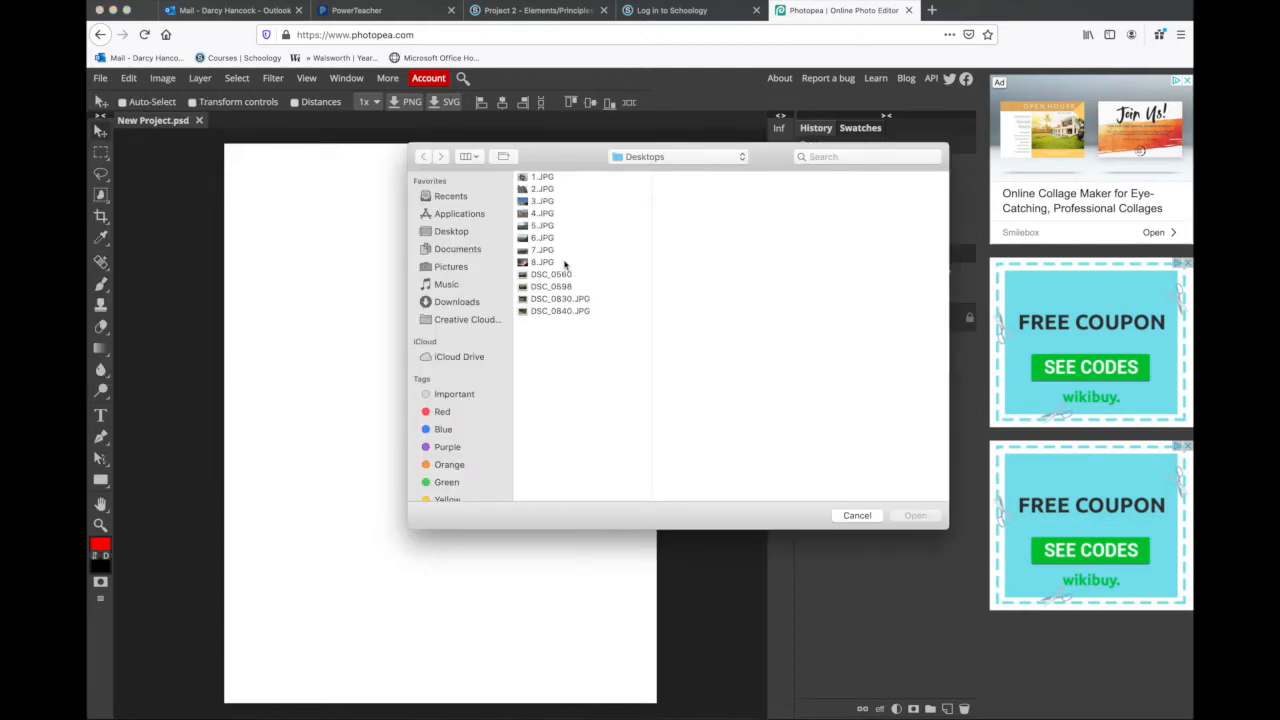
pyautogui.click(540, 262)
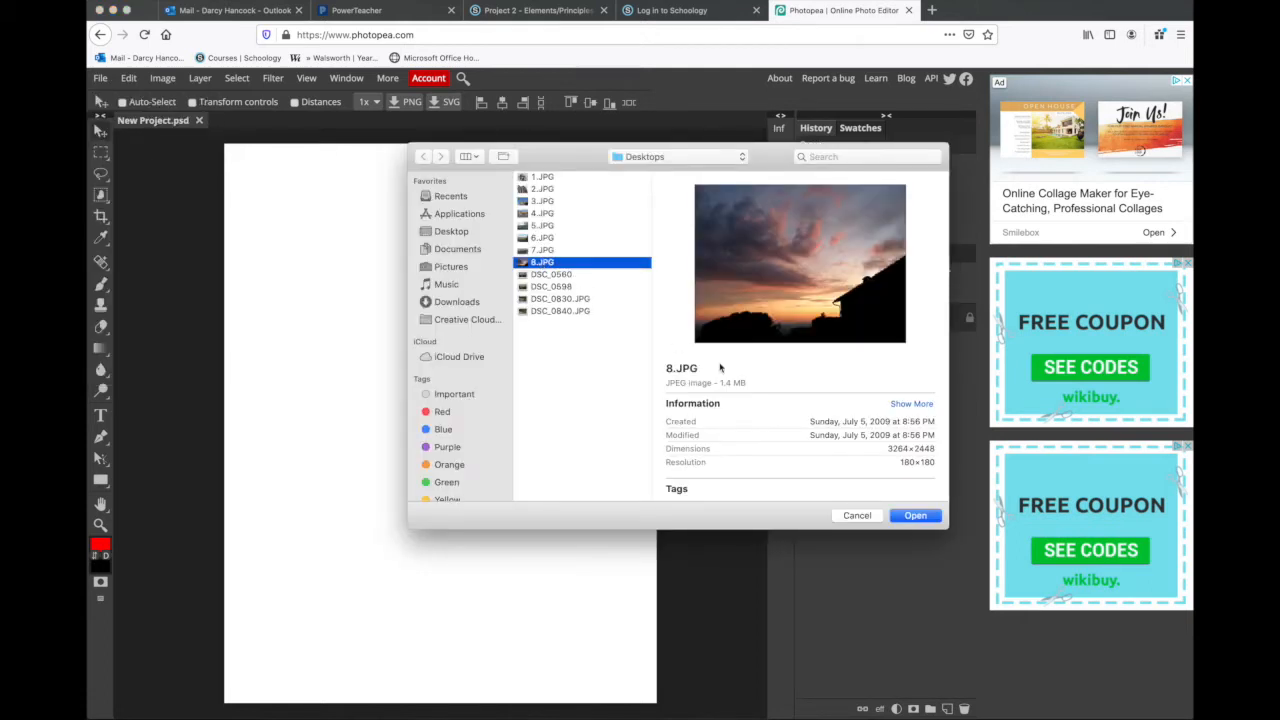
pyautogui.click(929, 517)
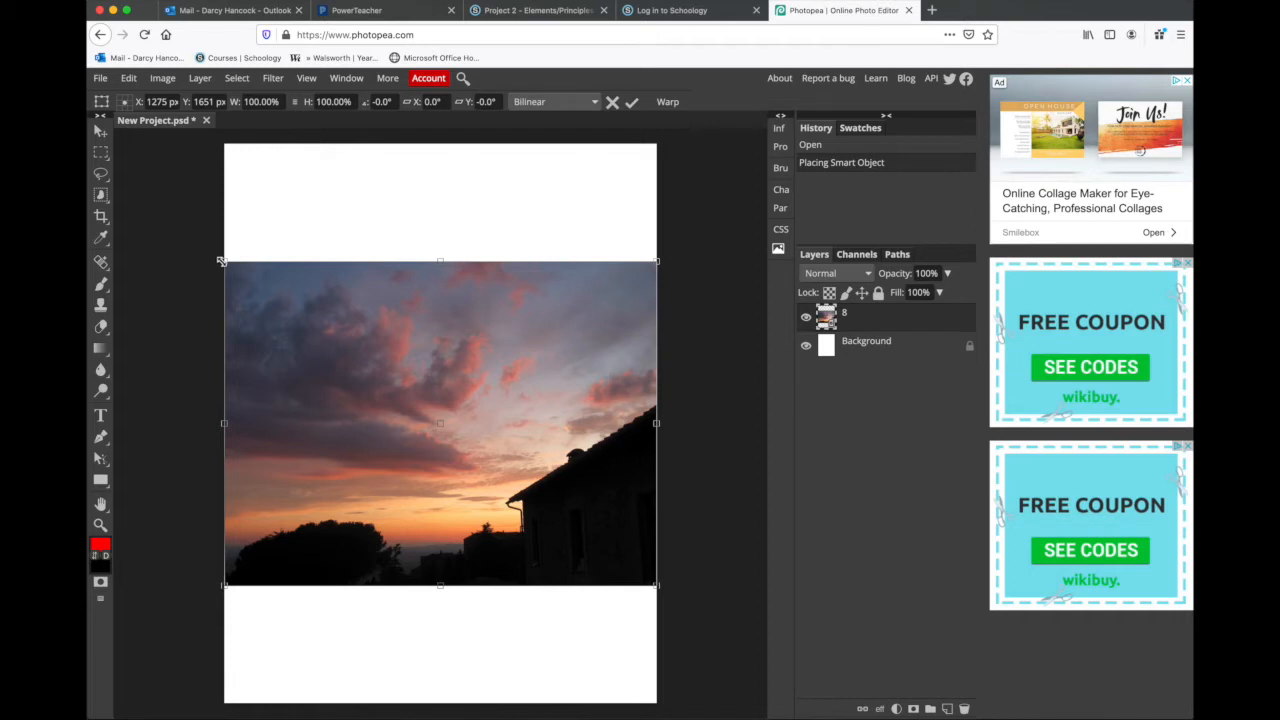
# Step: Scale the placed sunset photo to about 82% and position it horizontally centred in the upper part of the page
pyautogui.moveTo(221, 261); pyautogui.dragTo(280, 456)
pyautogui.moveTo(336, 331); pyautogui.dragTo(296, 351)
pyautogui.moveTo(246, 294); pyautogui.dragTo(329, 349)
pyautogui.moveTo(298, 262); pyautogui.dragTo(254, 305)
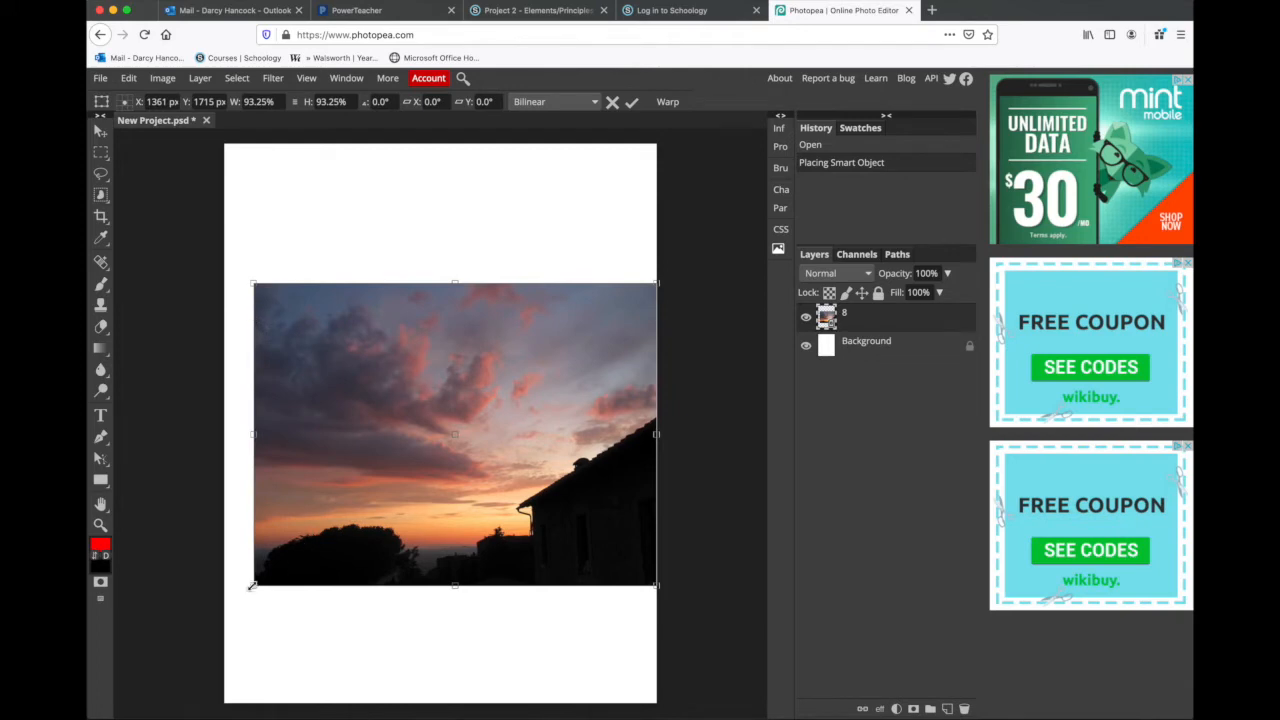
pyautogui.moveTo(254, 585); pyautogui.dragTo(301, 555)
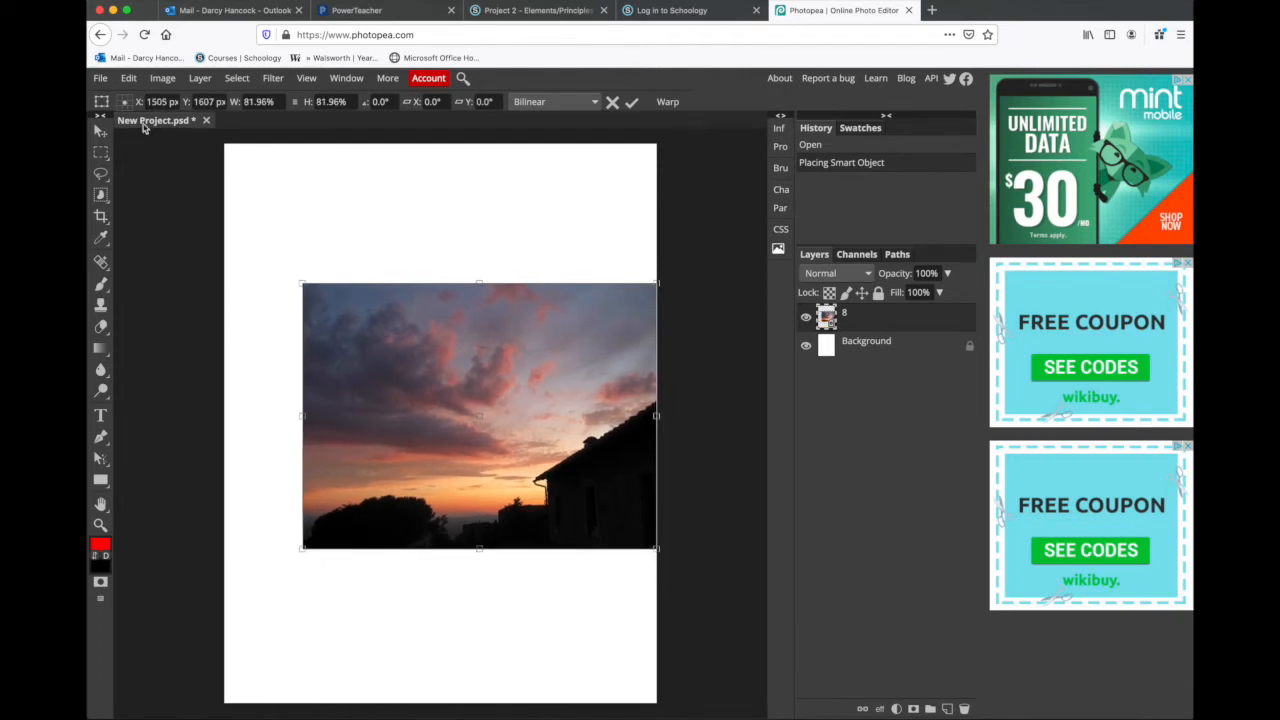
pyautogui.moveTo(389, 346); pyautogui.dragTo(348, 224)
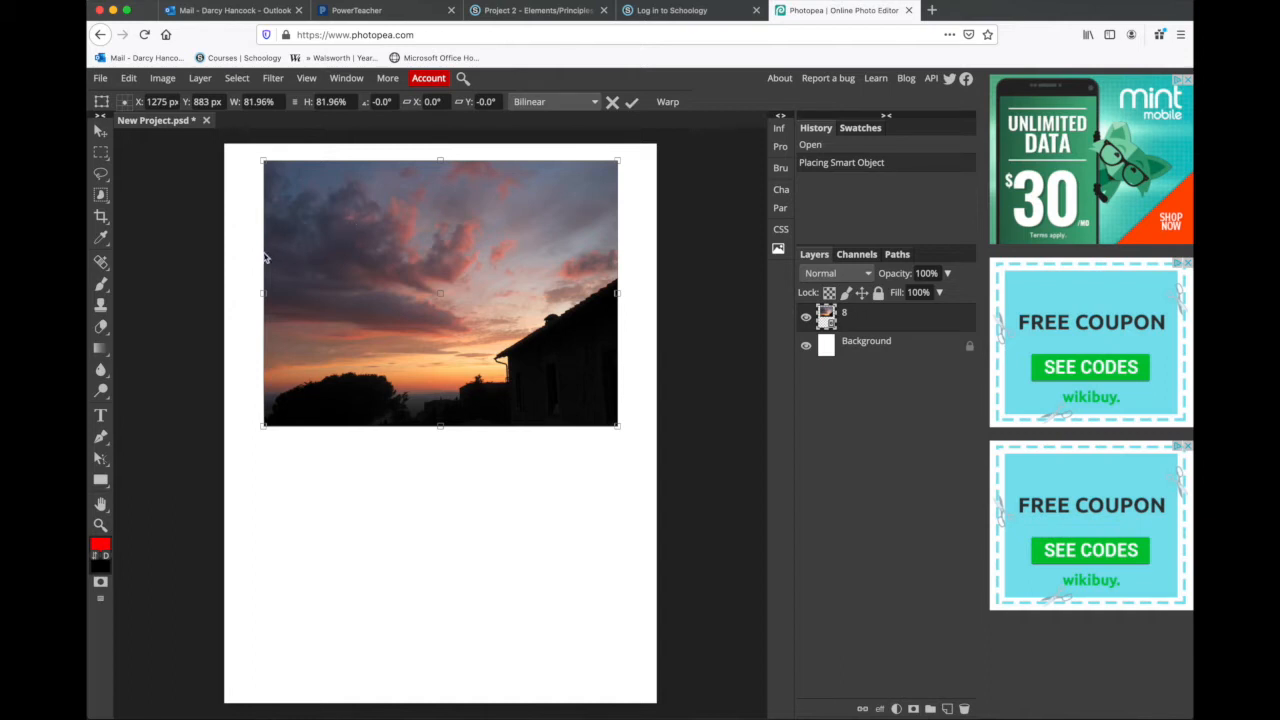
pyautogui.press('Return')
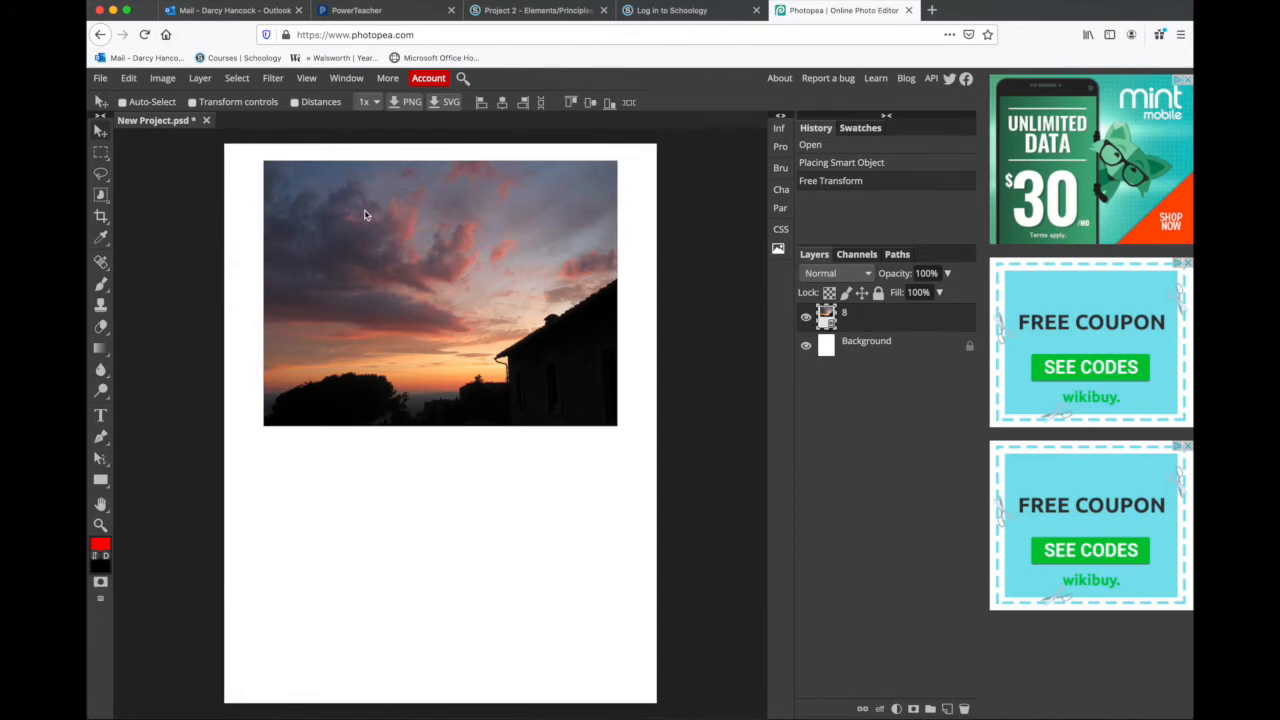
pyautogui.moveTo(413, 232); pyautogui.dragTo(448, 257)
pyautogui.moveTo(260, 174); pyautogui.dragTo(389, 222)
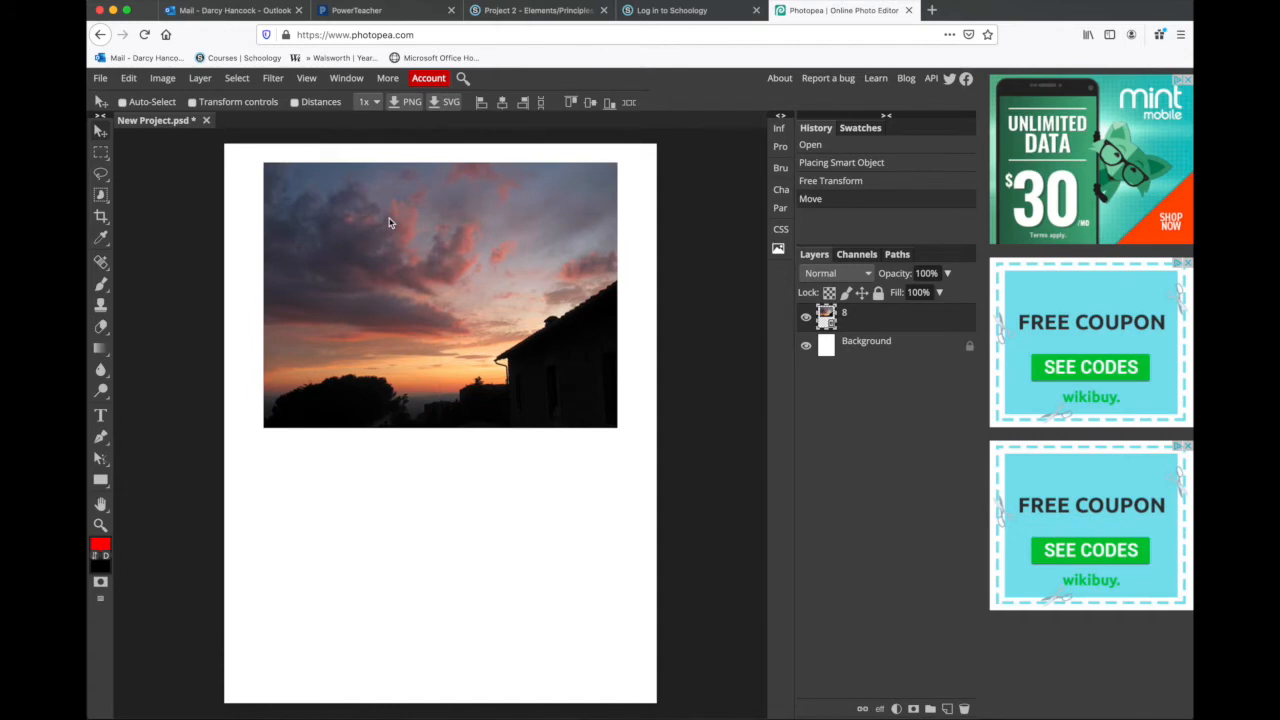
# Step: Turn on transform controls, then enlarge the sunset photo to about 90% and centre it horizontally near the page's upper edge
pyautogui.click(193, 103)
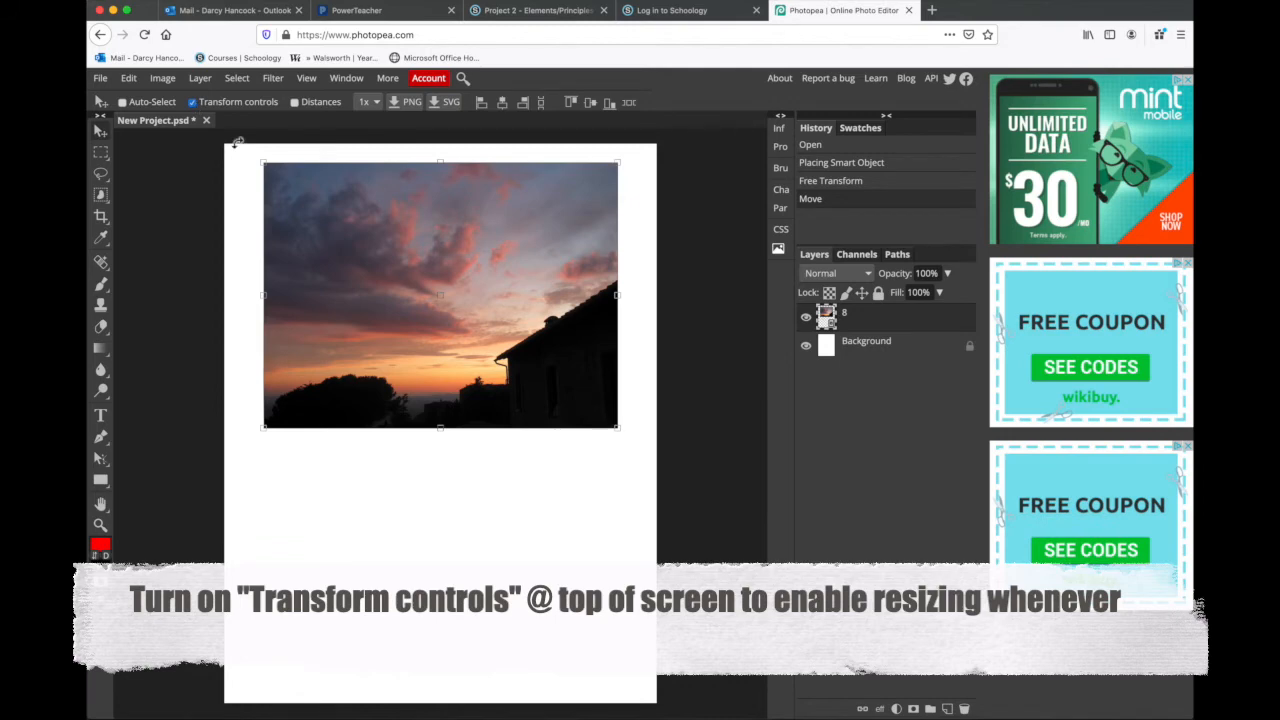
pyautogui.moveTo(263, 162); pyautogui.dragTo(240, 226)
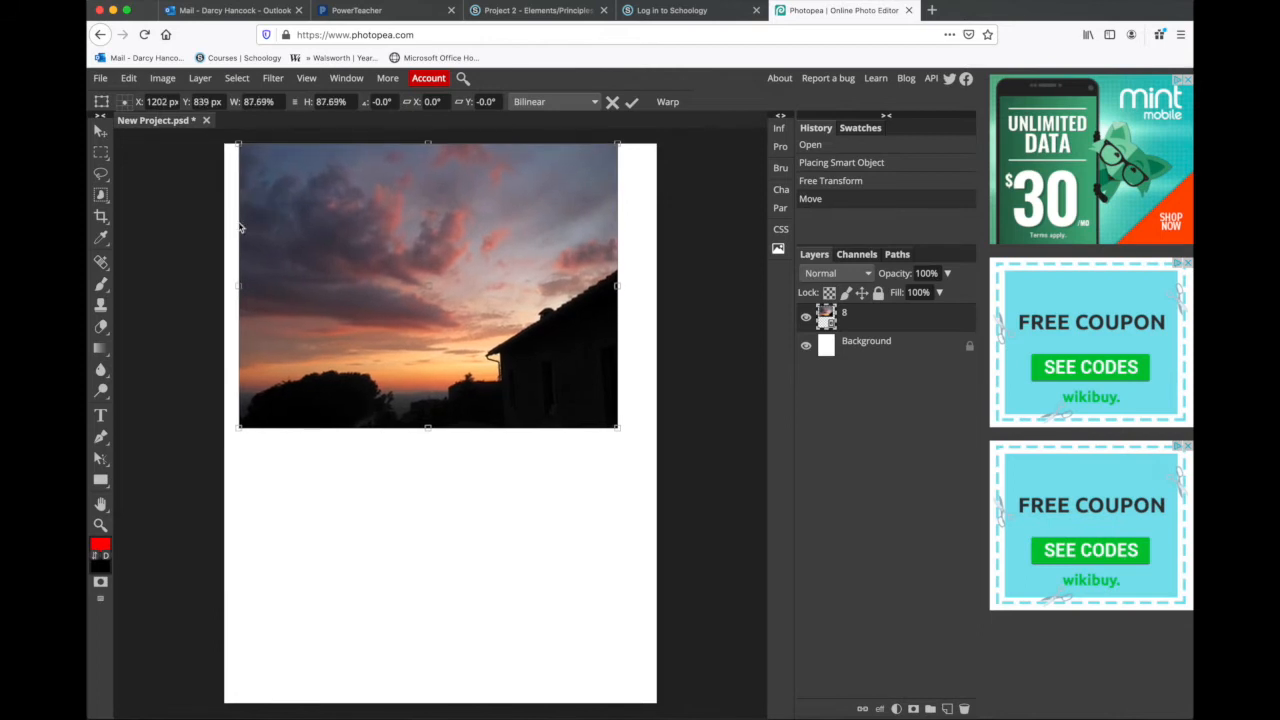
pyautogui.moveTo(614, 427); pyautogui.dragTo(632, 435)
pyautogui.moveTo(569, 343)
pyautogui.mouseDown()
pyautogui.moveTo(568, 362)
pyautogui.moveTo(578, 349)
pyautogui.mouseUp()
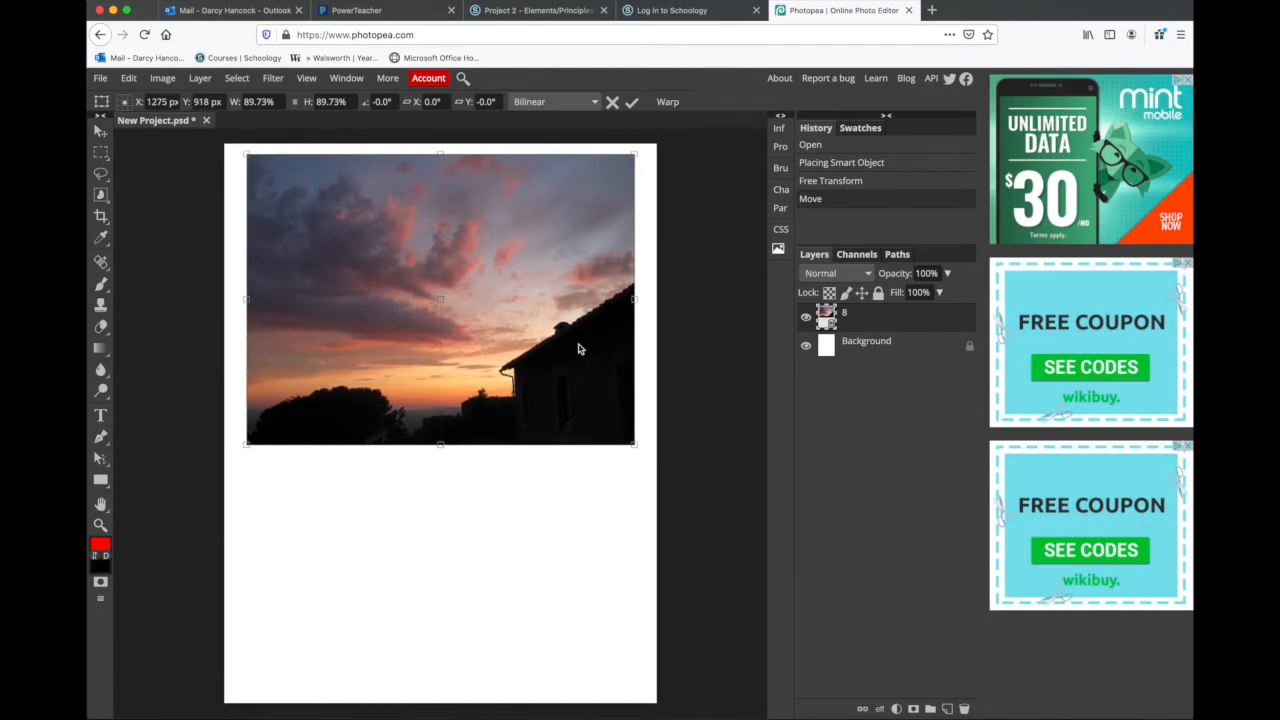
pyautogui.press('Return')
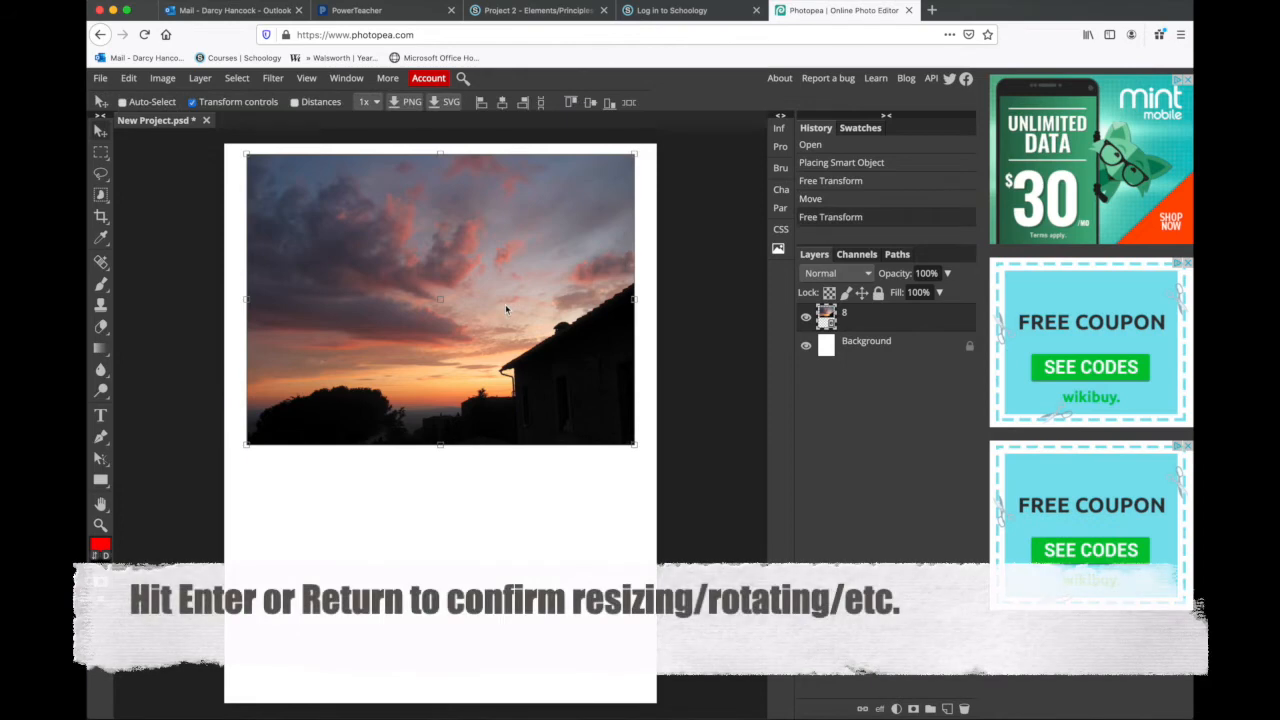
# Step: Place the image DSC_0560 from the Desktops folder into the project as a second photo layer
pyautogui.click(100, 78)
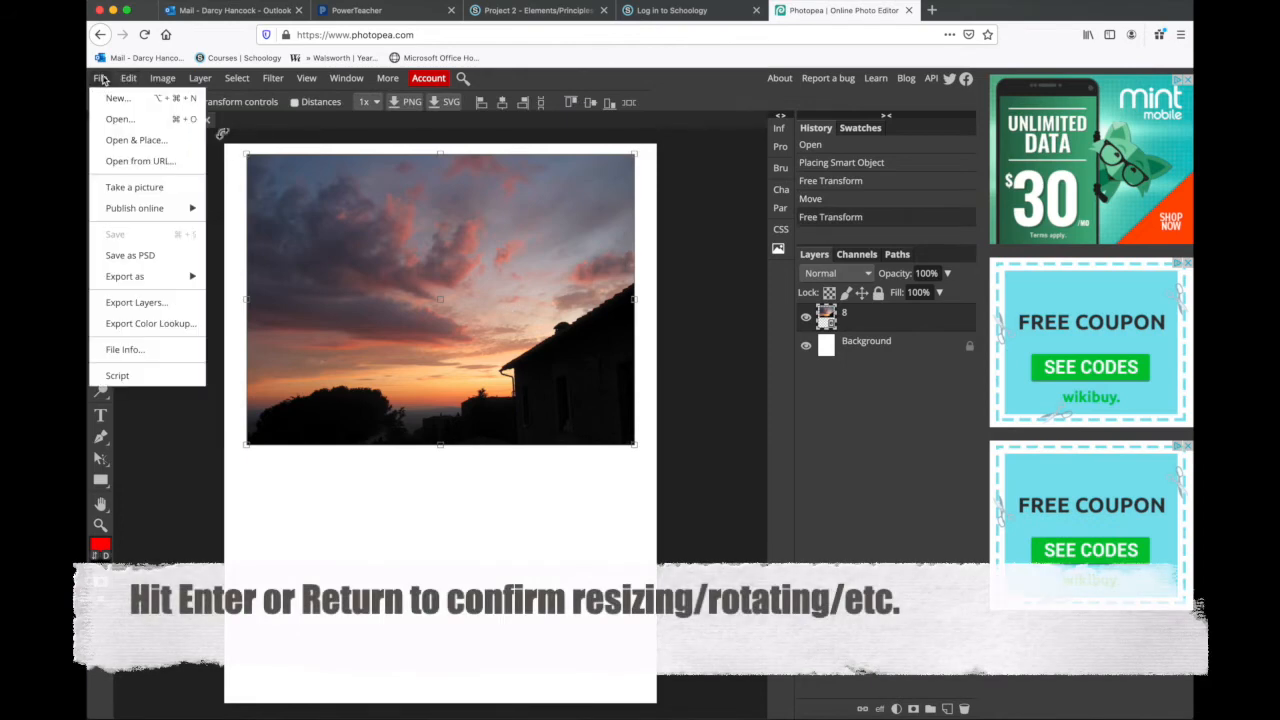
pyautogui.click(112, 140)
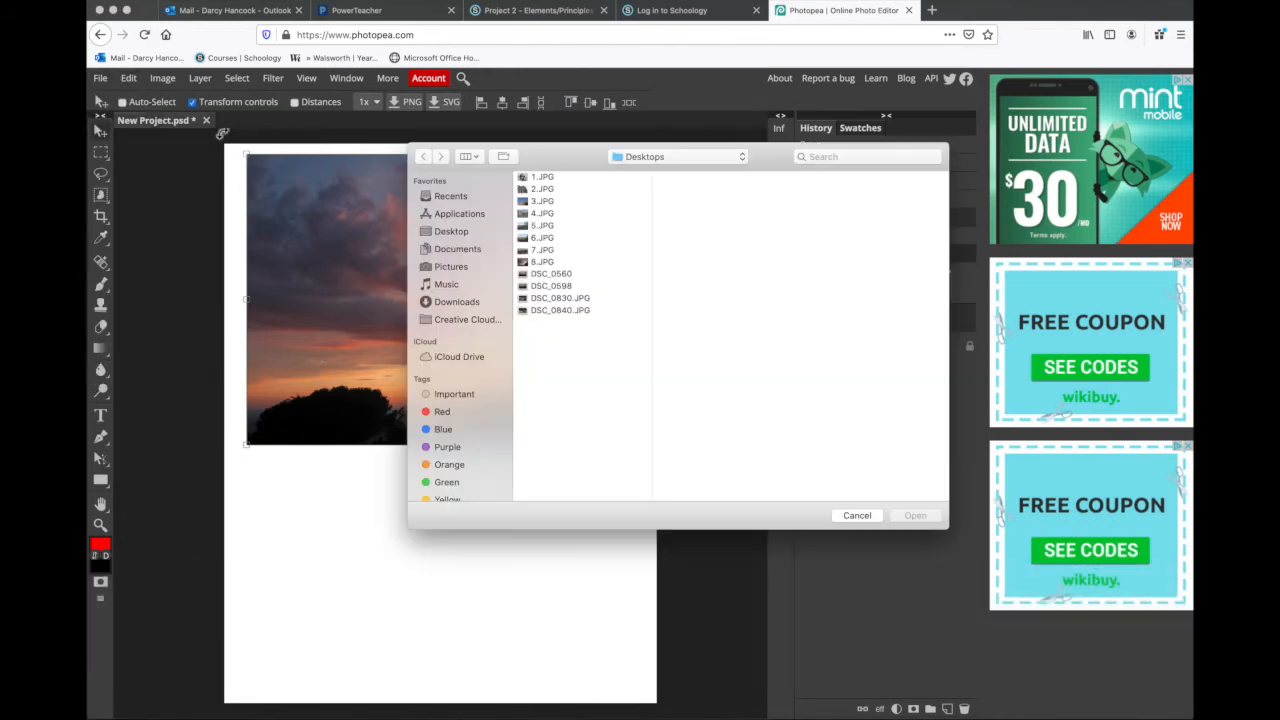
pyautogui.click(537, 275)
pyautogui.click(541, 264)
pyautogui.click(540, 279)
pyautogui.click(940, 516)
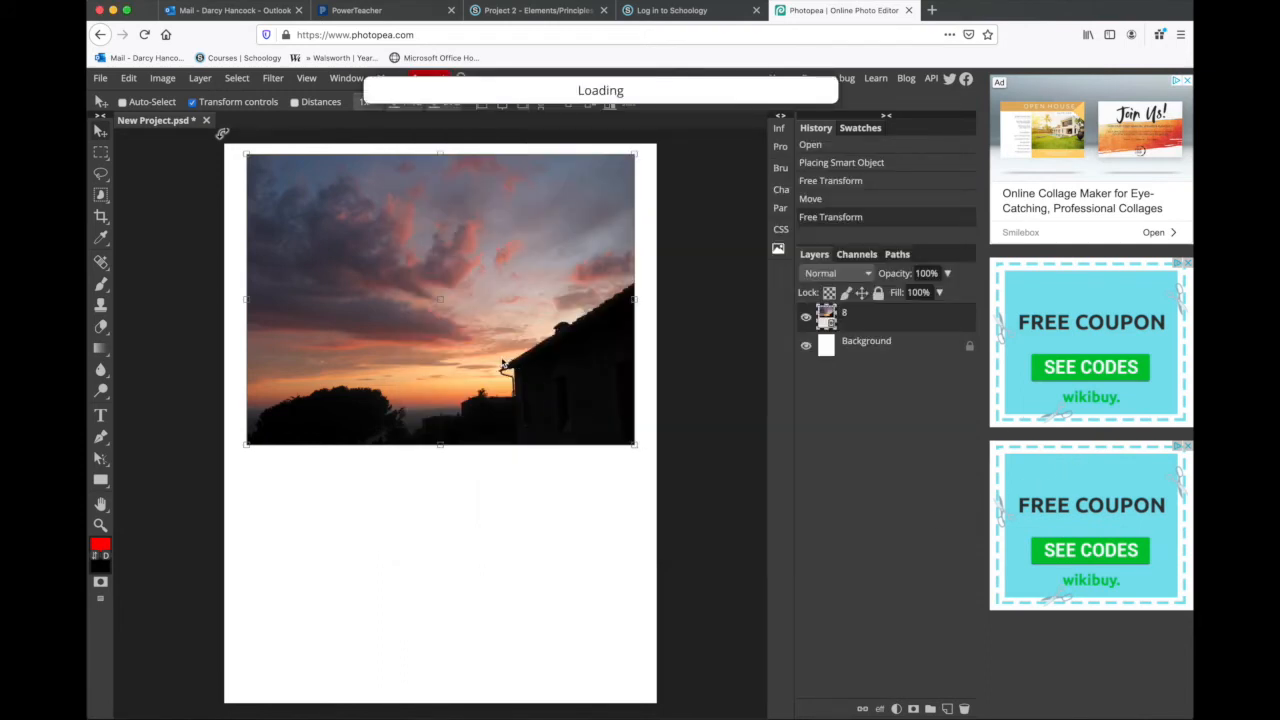
# Step: Scale the mountain photo to about 89% and position it directly below the sunset photo, aligned with its width
pyautogui.moveTo(224, 283)
pyautogui.mouseDown()
pyautogui.moveTo(253, 313)
pyautogui.moveTo(246, 282)
pyautogui.mouseUp()
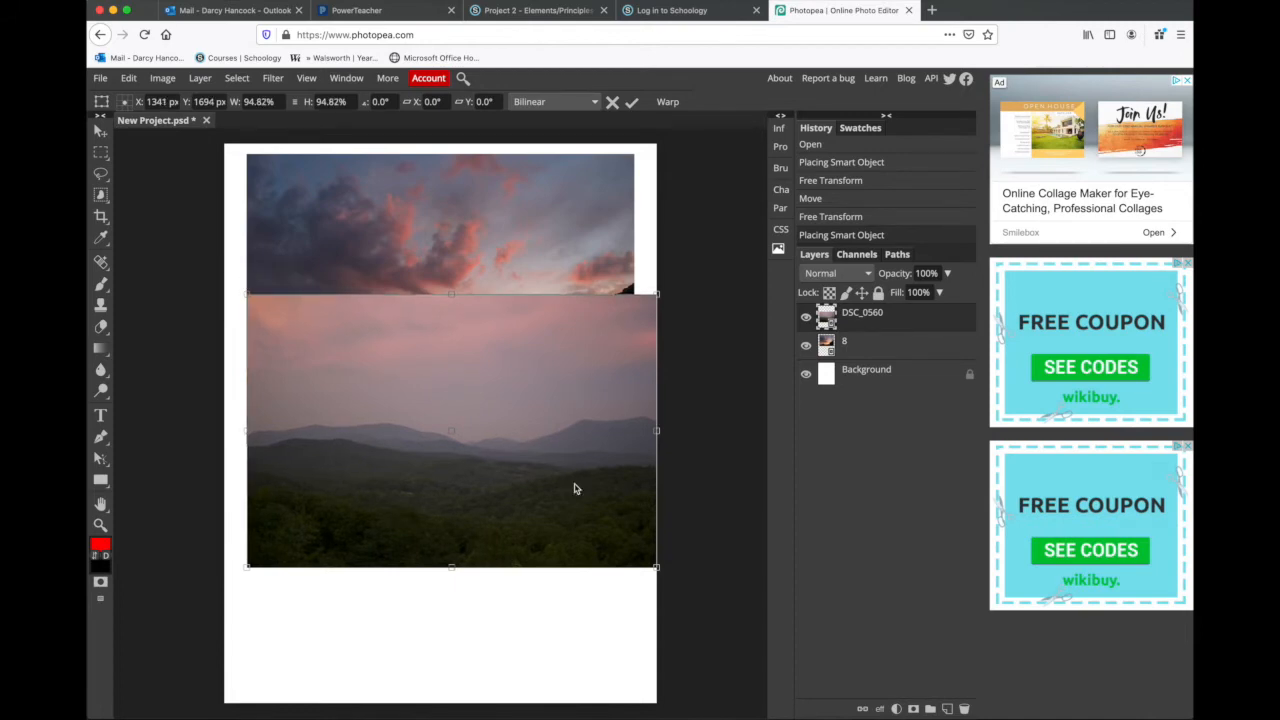
pyautogui.moveTo(656, 567); pyautogui.dragTo(630, 560)
pyautogui.moveTo(578, 397); pyautogui.dragTo(581, 559)
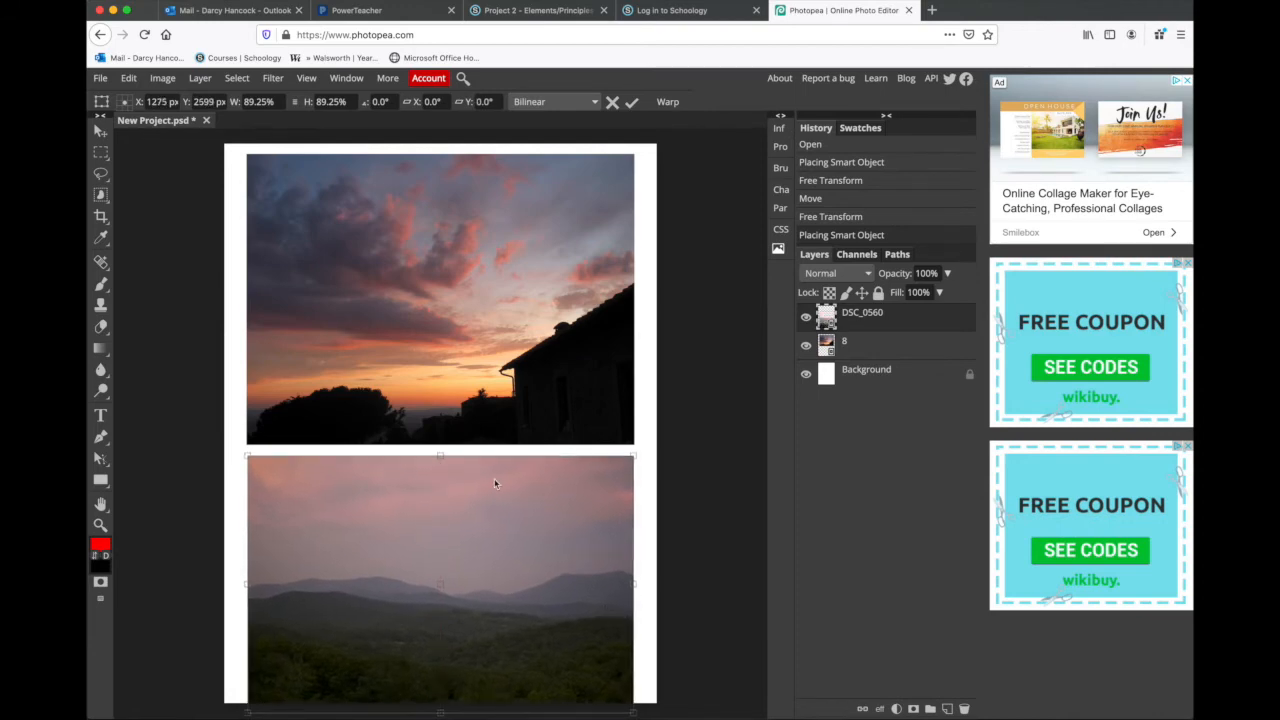
pyautogui.press('Return')
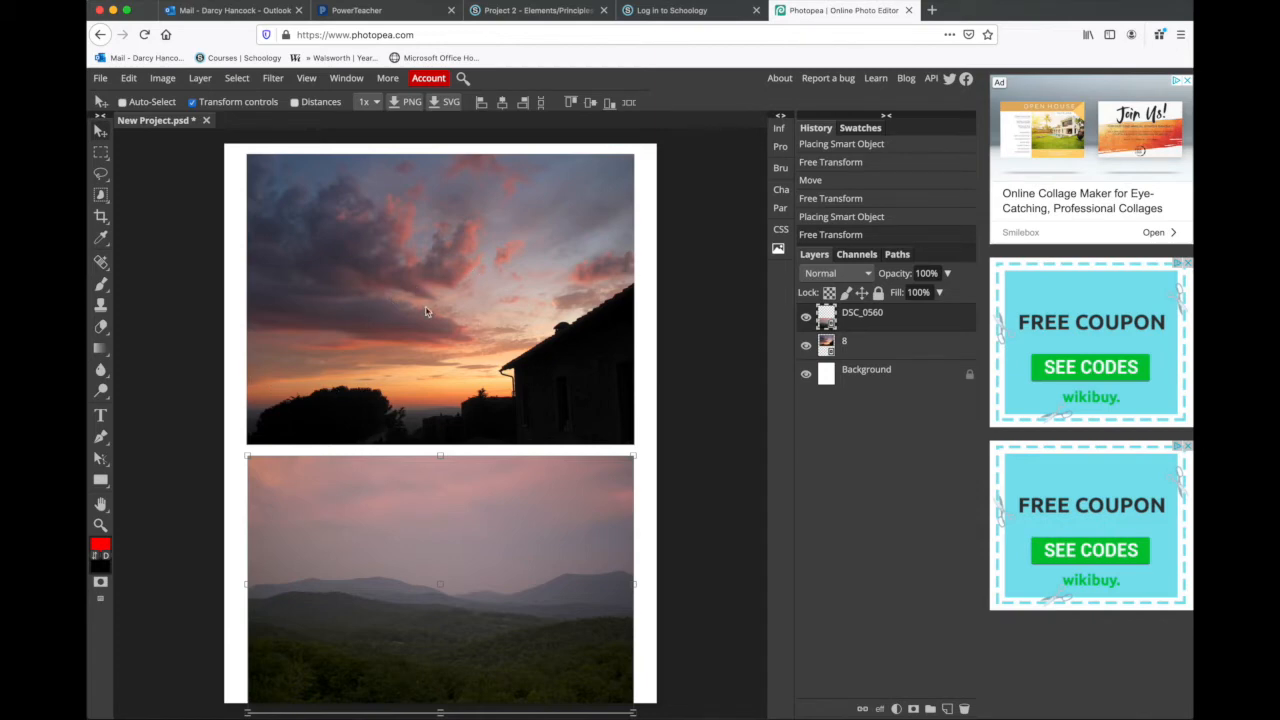
# Step: Try moving the mountain photo upward and rotating it to about 8.7°, and undo these changes
pyautogui.moveTo(438, 325)
pyautogui.mouseDown()
pyautogui.moveTo(477, 286)
pyautogui.moveTo(463, 323)
pyautogui.mouseUp()
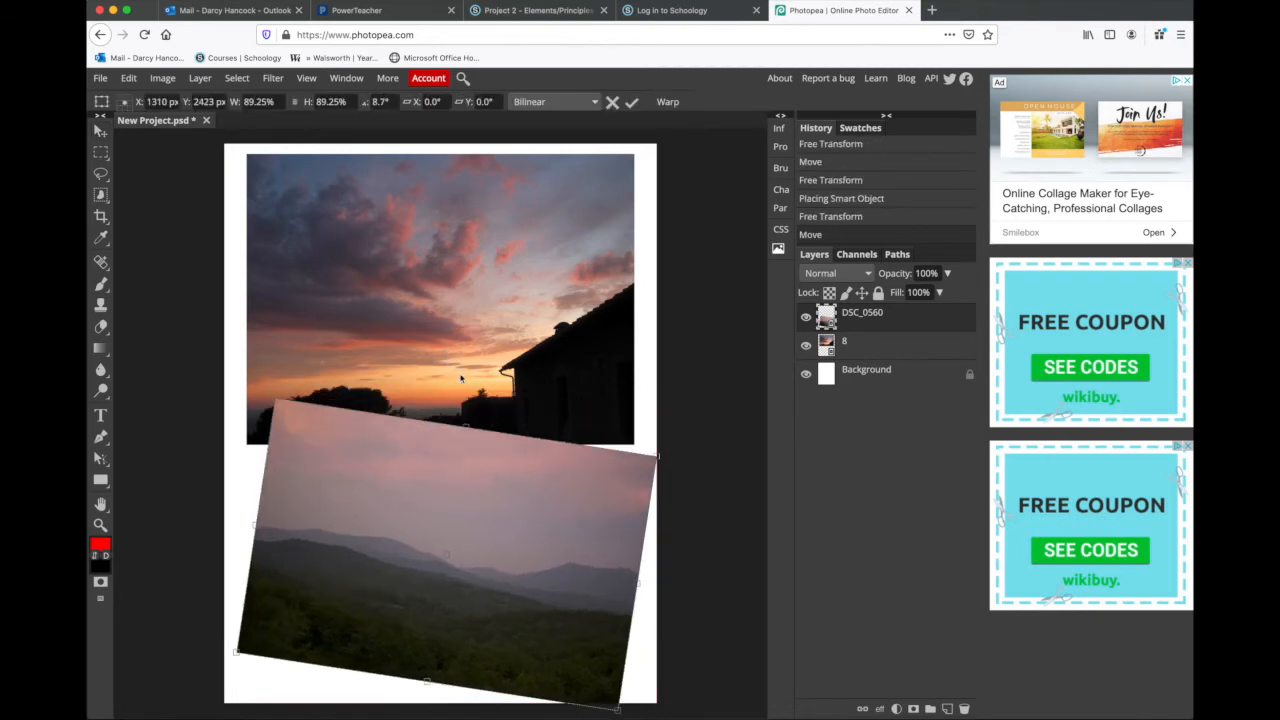
pyautogui.hotkey('ctrl', 'z')
pyautogui.hotkey('ctrl', 'z')
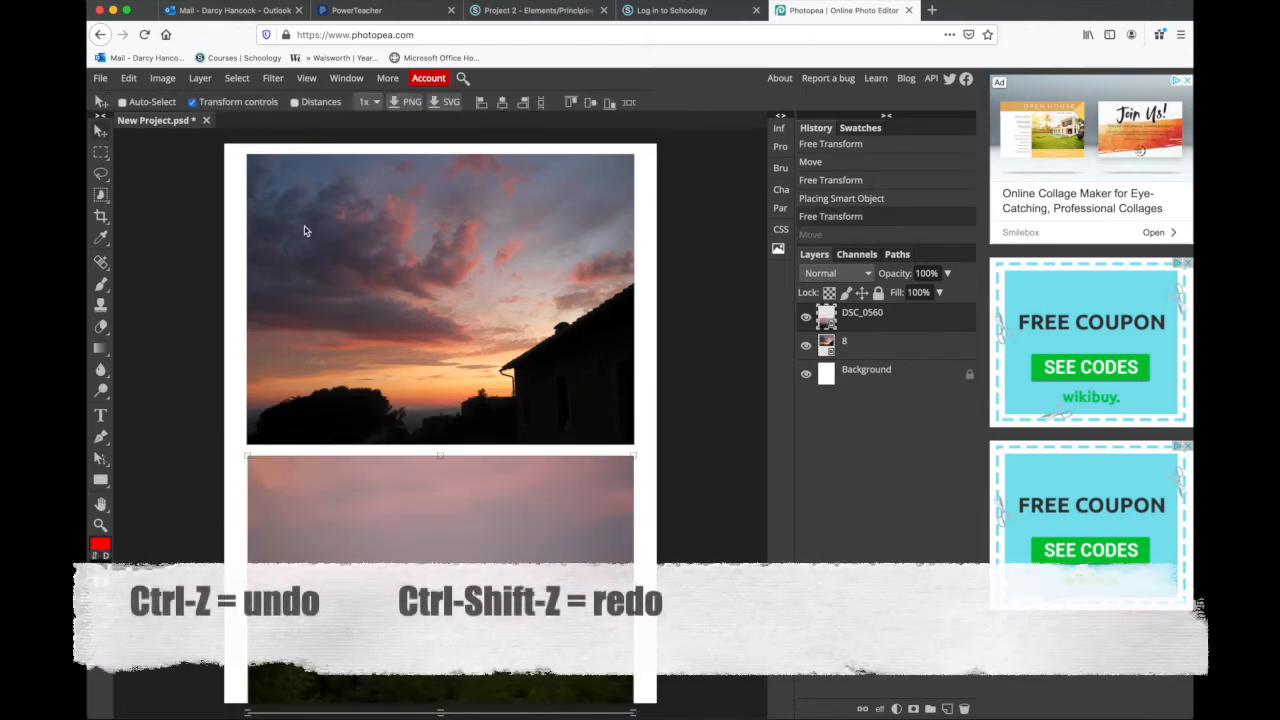
pyautogui.moveTo(514, 246)
pyautogui.mouseDown()
pyautogui.moveTo(519, 306)
pyautogui.moveTo(514, 252)
pyautogui.mouseUp()
pyautogui.hotkey('ctrl', 'z')
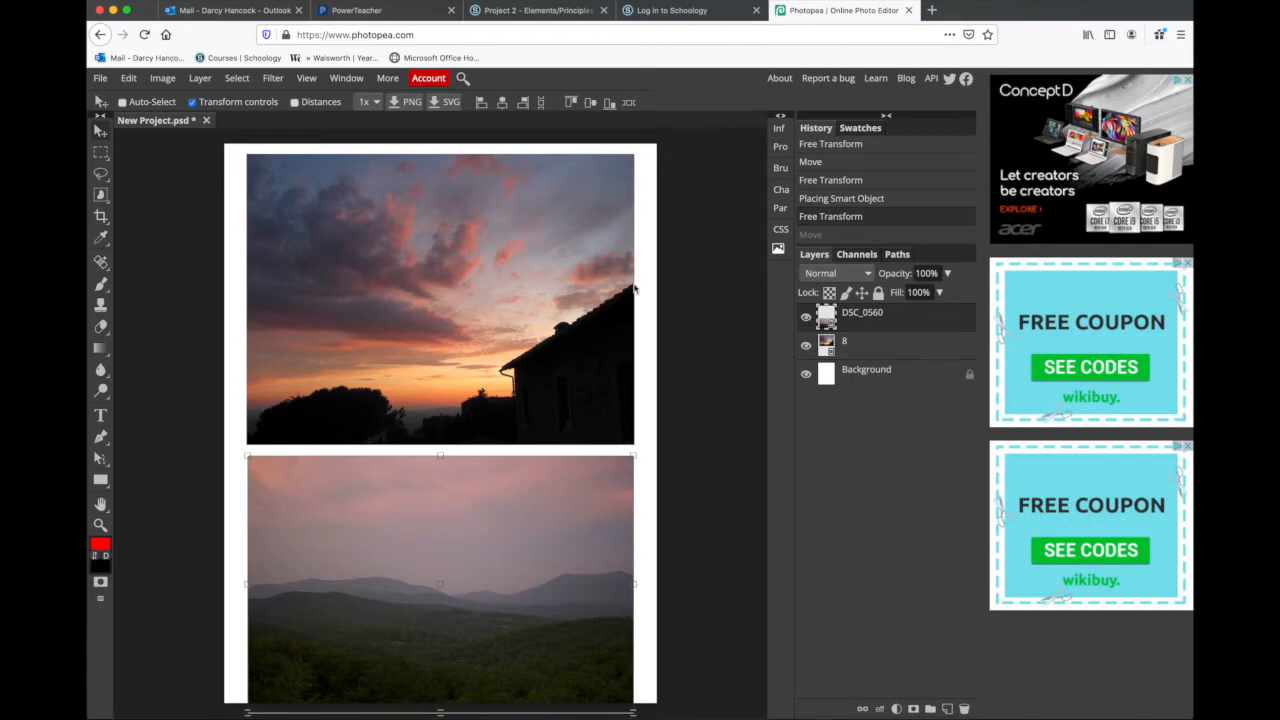
# Step: Try shifting the sunset photo on layer 8 slightly, undo the move, and reselect the DSC_0560 layer
pyautogui.click(899, 352)
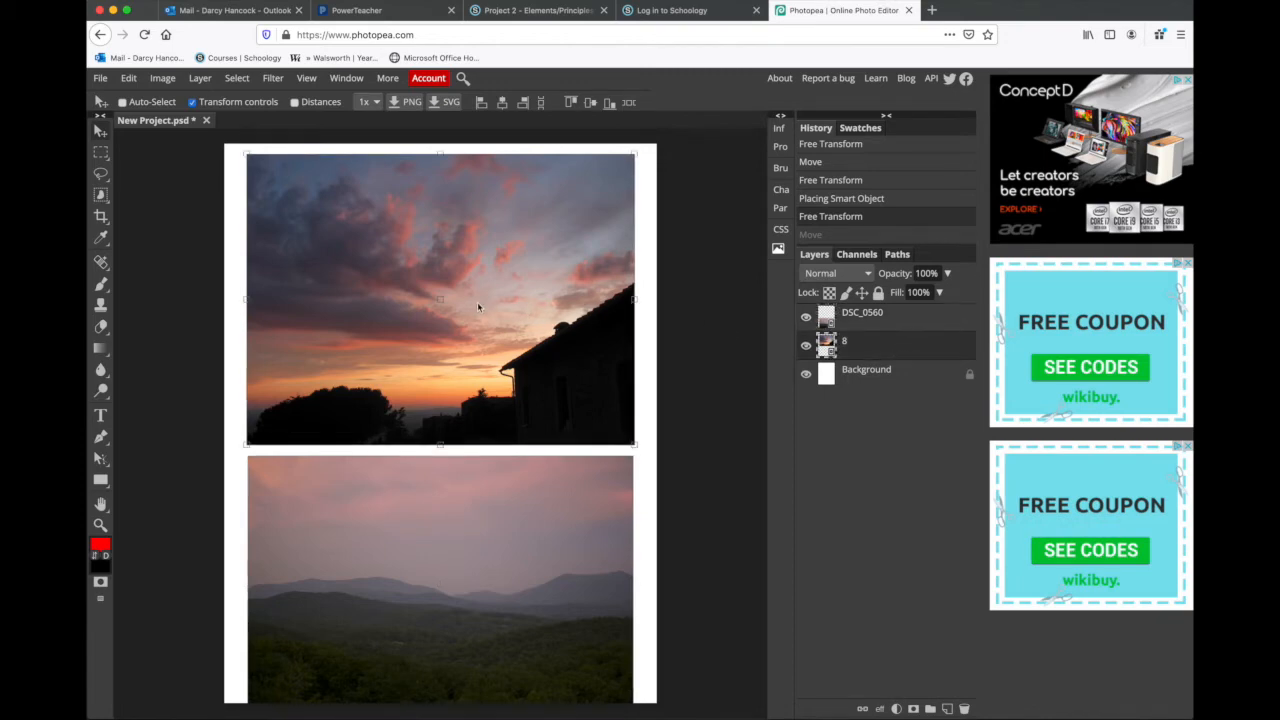
pyautogui.moveTo(497, 283)
pyautogui.mouseDown()
pyautogui.moveTo(525, 243)
pyautogui.moveTo(506, 287)
pyautogui.mouseUp()
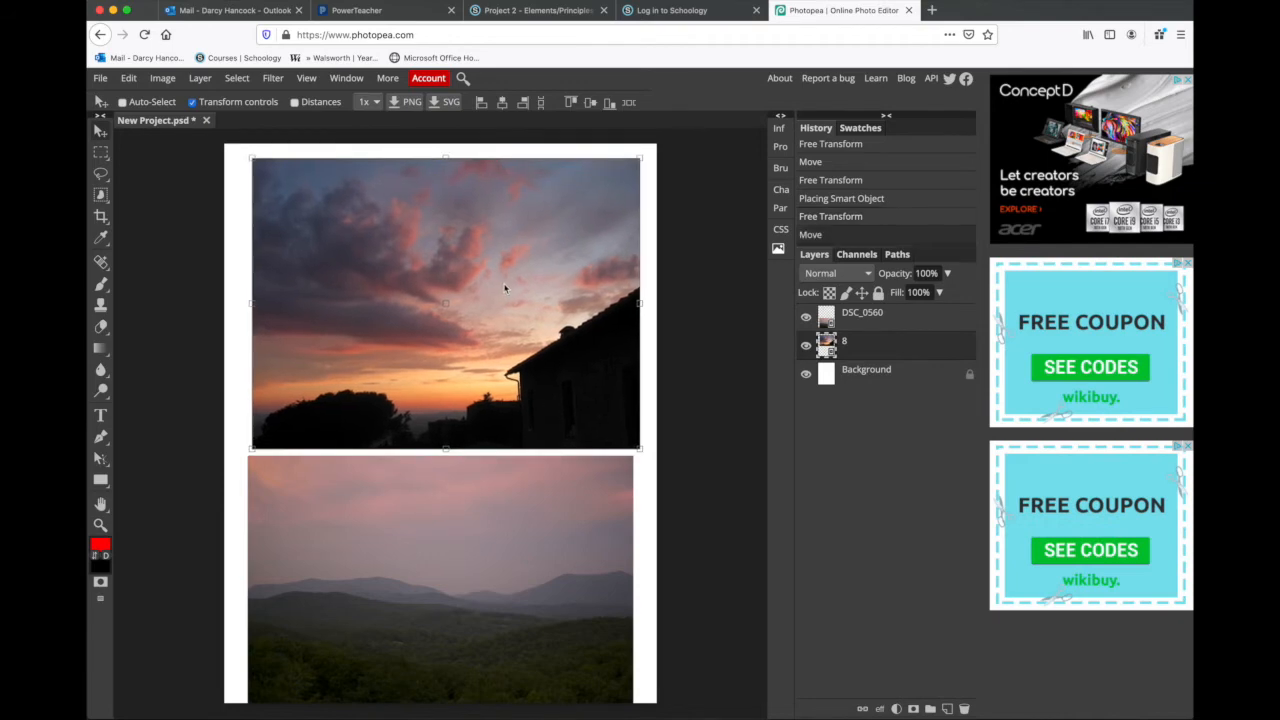
pyautogui.press('super+z')
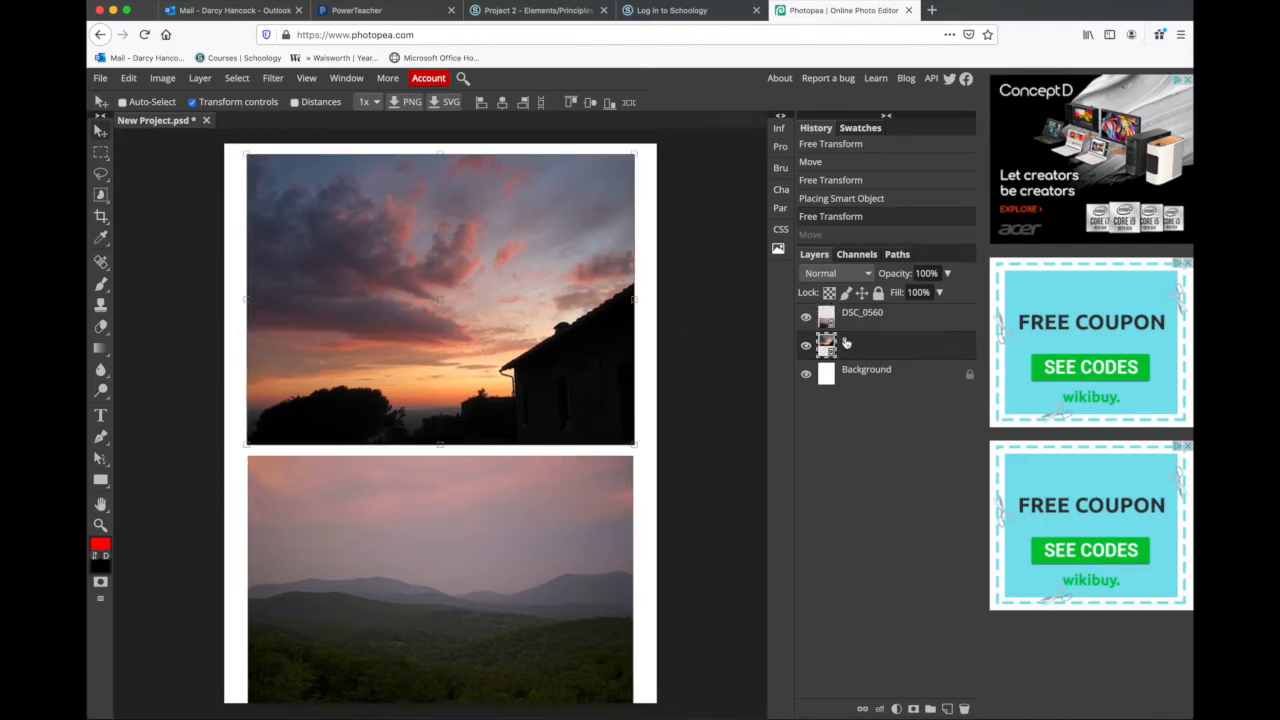
pyautogui.click(873, 325)
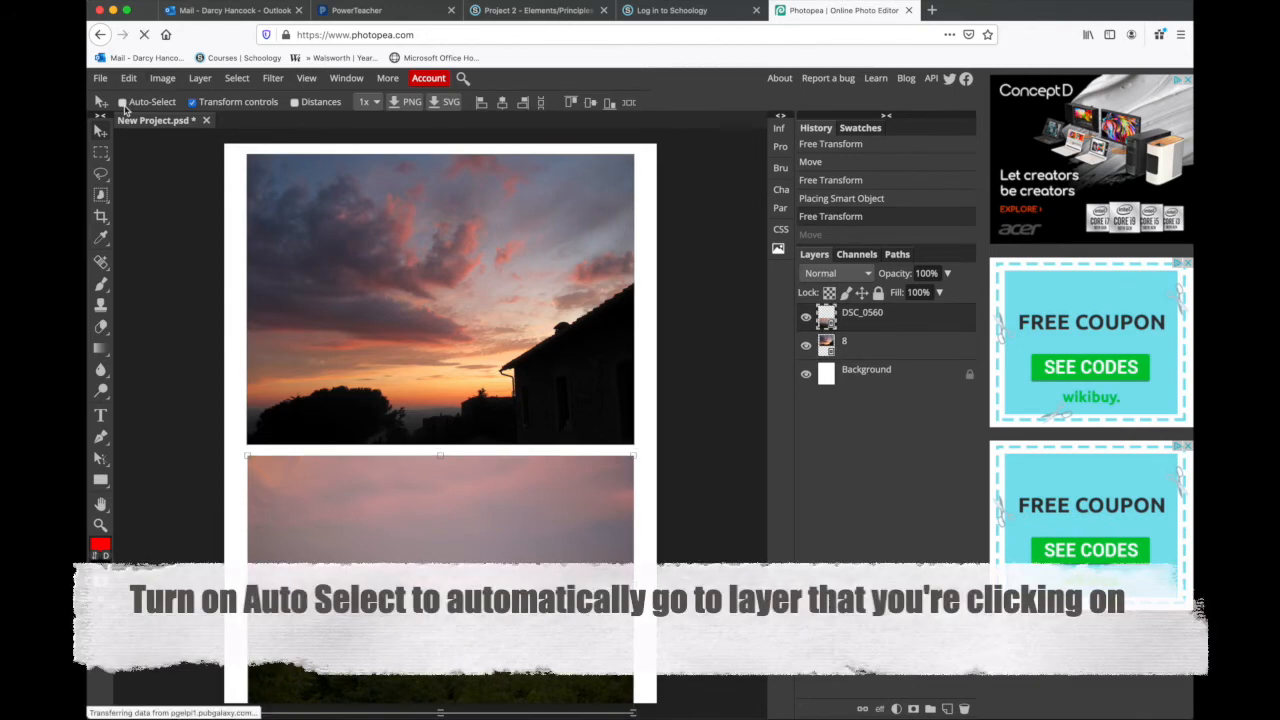
# Step: Turn on Auto-Select and select the sunset photo and the mountain photo in turn directly on the canvas
pyautogui.click(122, 102)
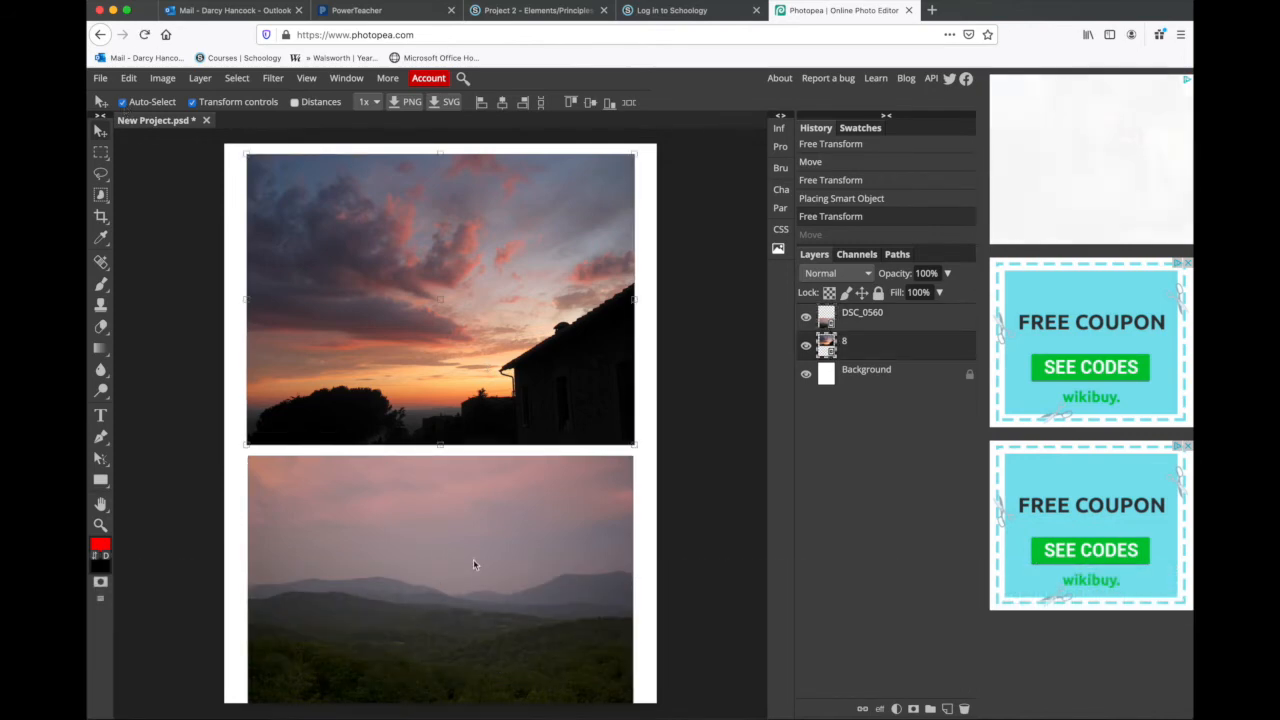
pyautogui.click(381, 273)
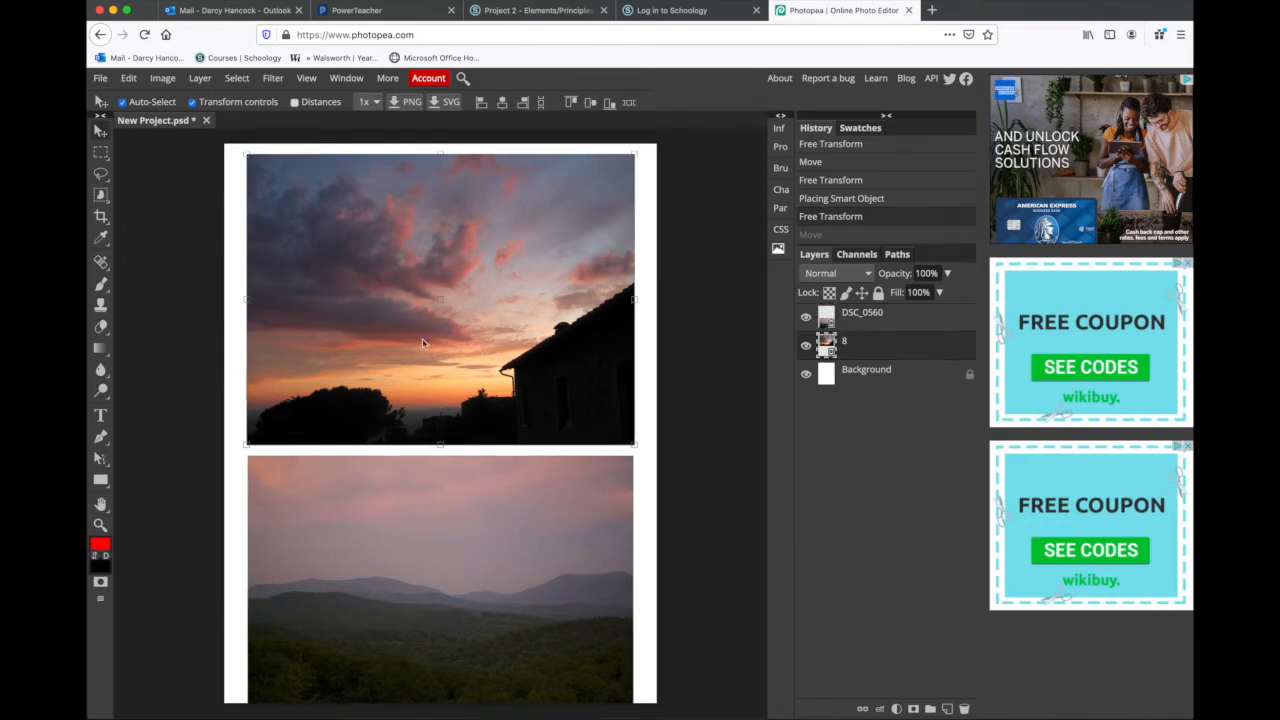
pyautogui.click(377, 546)
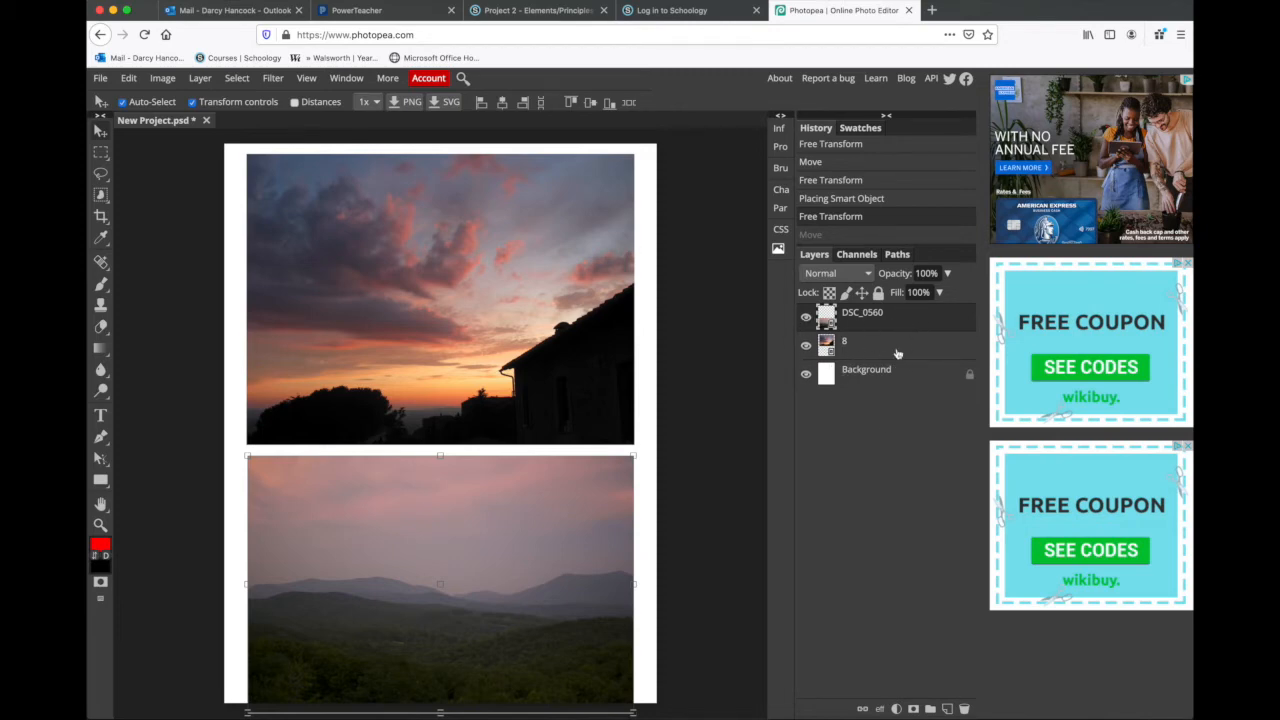
# Step: Hide and show again the DSC_0560 layer and layer 8 to check what each contains
pyautogui.click(806, 318)
pyautogui.click(806, 318)
pyautogui.click(806, 345)
pyautogui.click(806, 345)
pyautogui.click(806, 345)
pyautogui.click(806, 345)
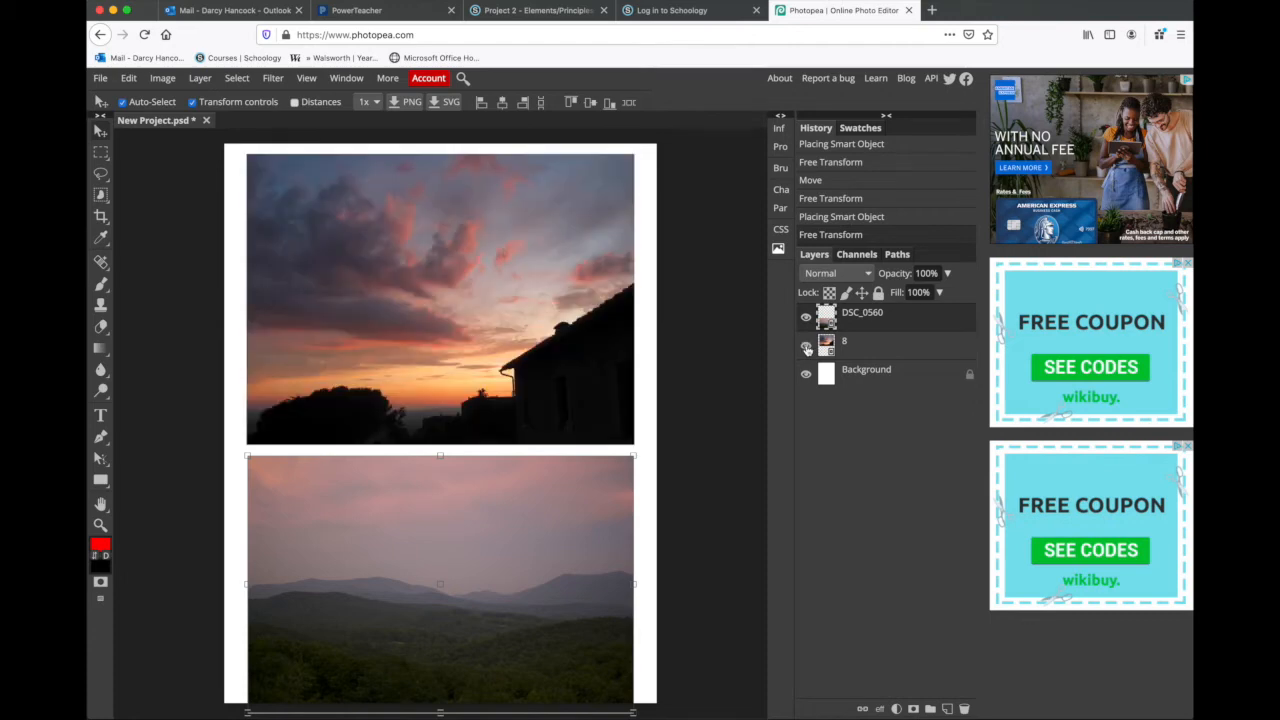
# Step: Select both photo layers, 8 and DSC_0560, together and merge them into one layer
pyautogui.click(874, 349)
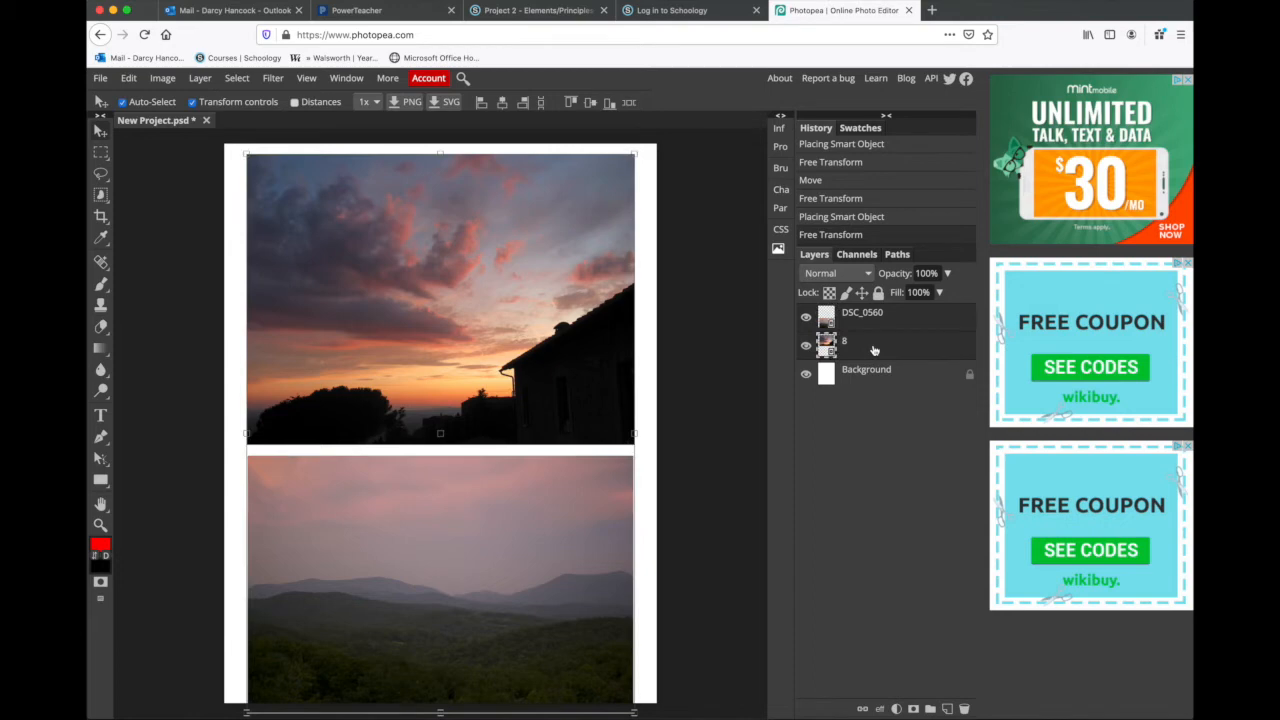
pyautogui.rightClick(874, 349)
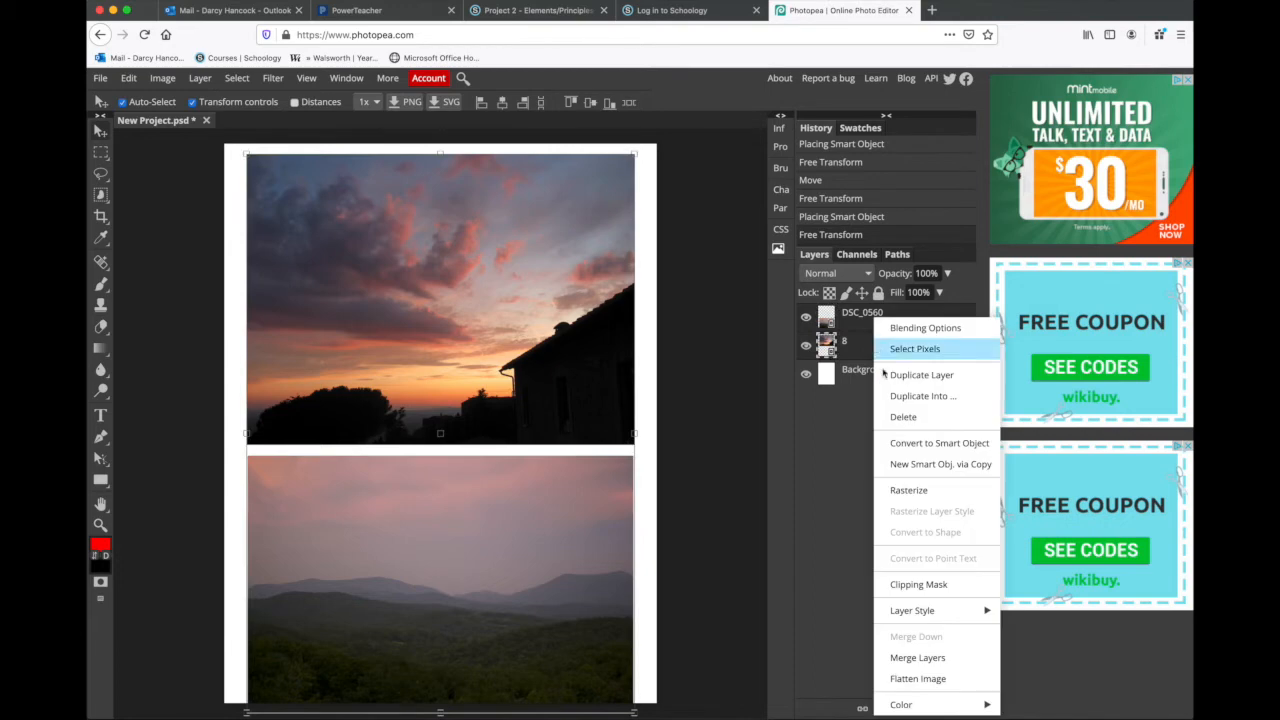
pyautogui.click(913, 658)
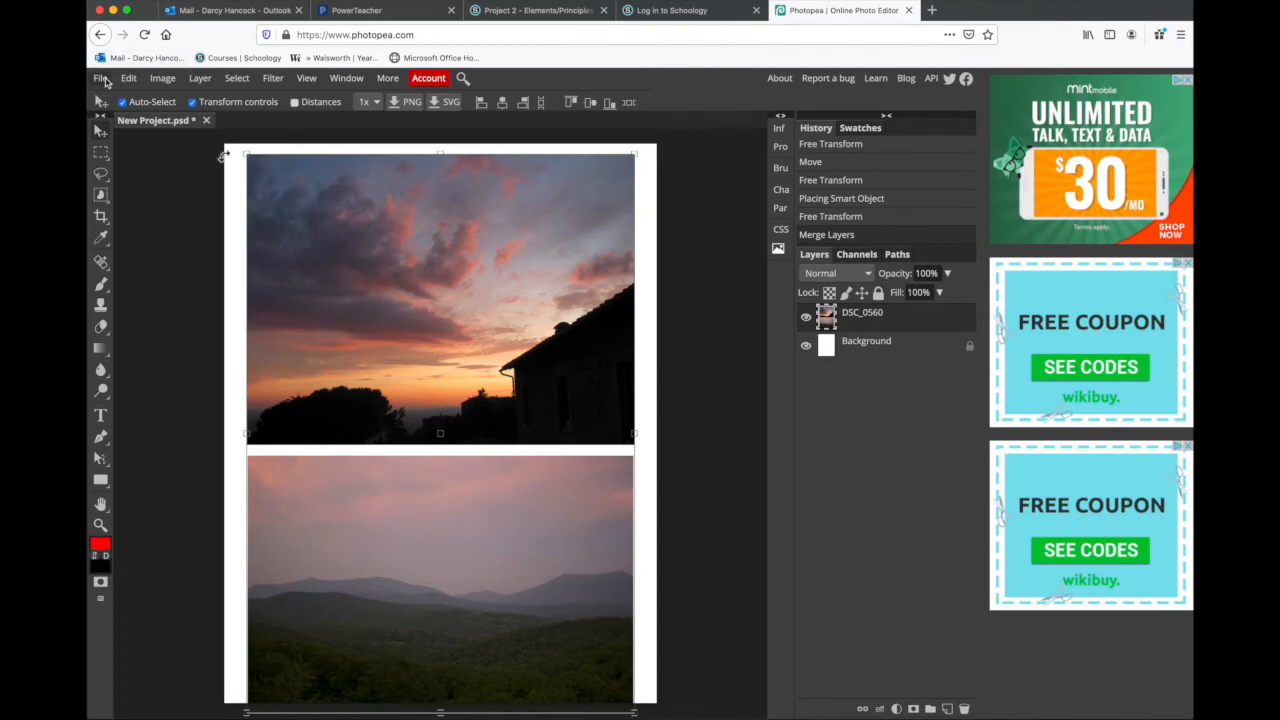
# Step: Open the image 8.JPG from the Desktops folder as a separate document
pyautogui.click(101, 78)
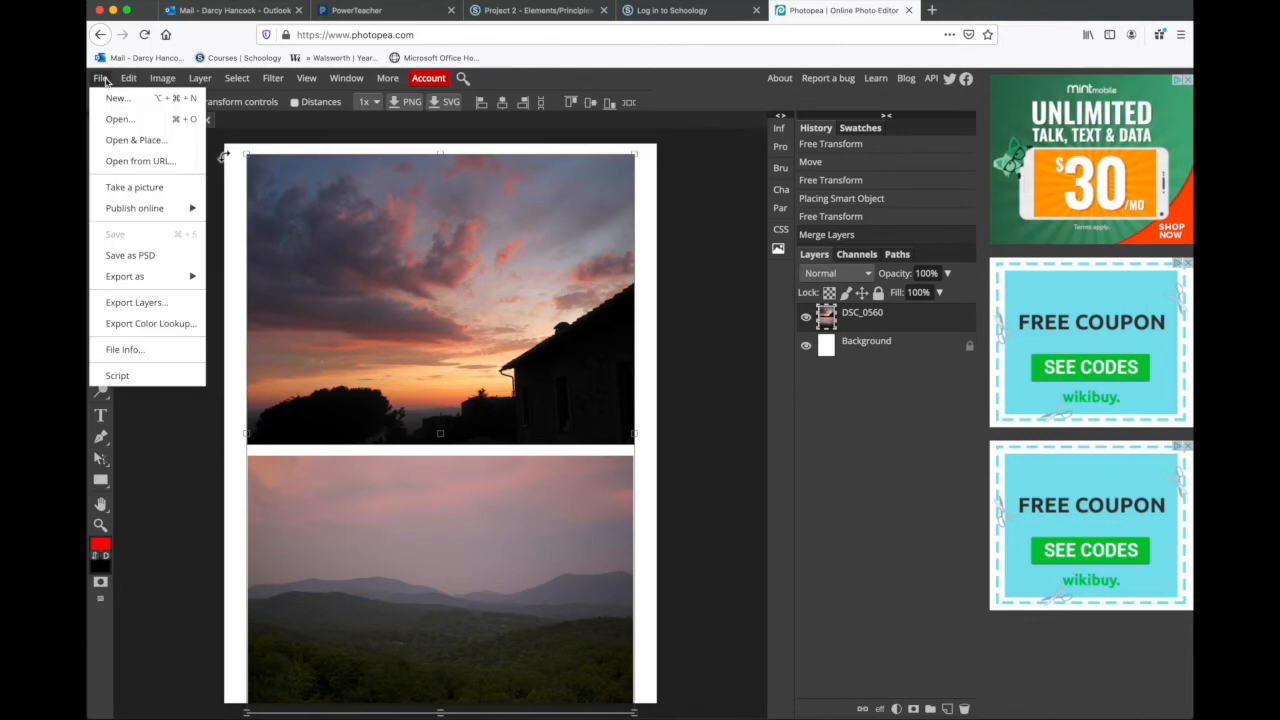
pyautogui.click(120, 118)
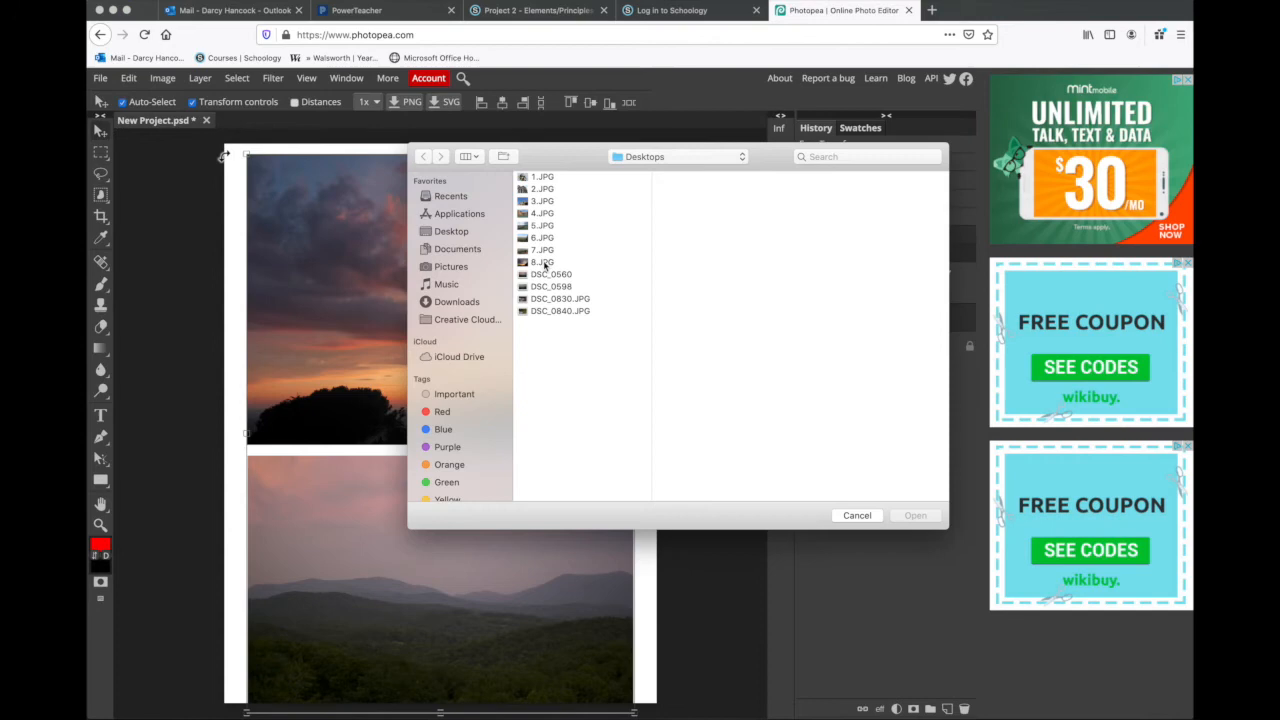
pyautogui.click(543, 262)
pyautogui.click(930, 518)
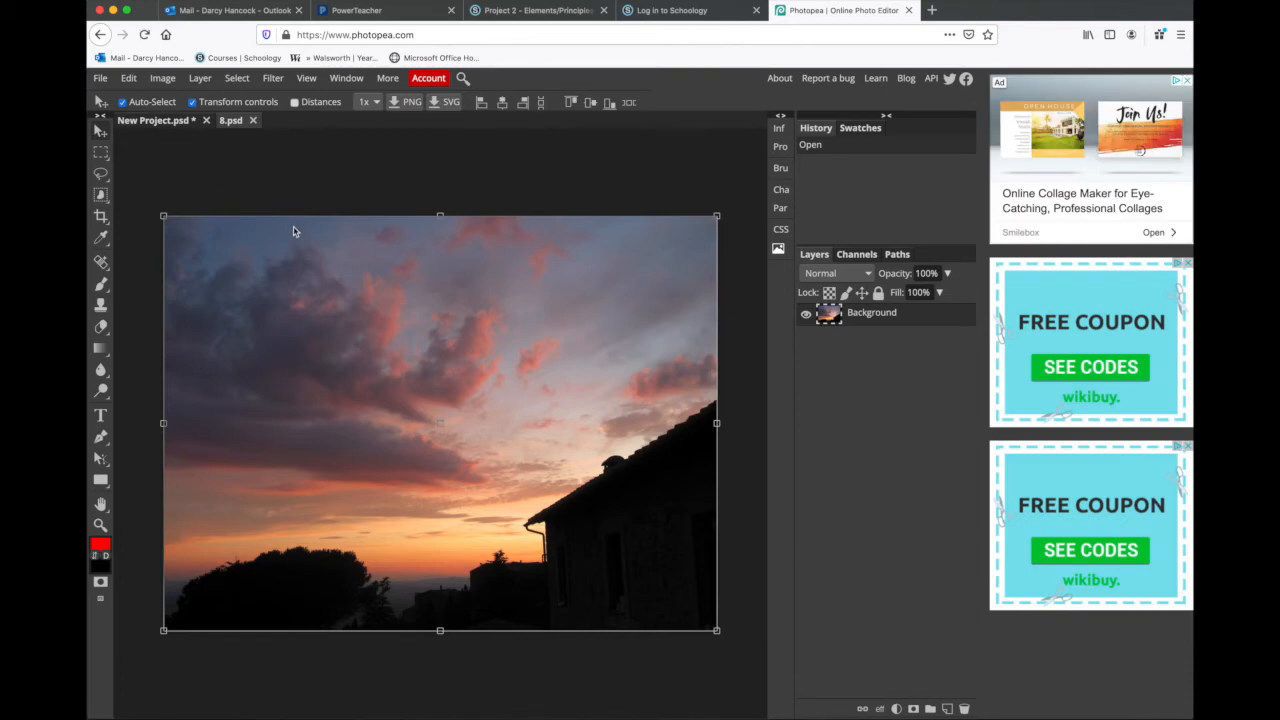
# Step: Start a Shadows/Highlights adjustment on the sunset photo with shadow Amount 77%, Tone 19% and Radius 0 px
pyautogui.click(163, 79)
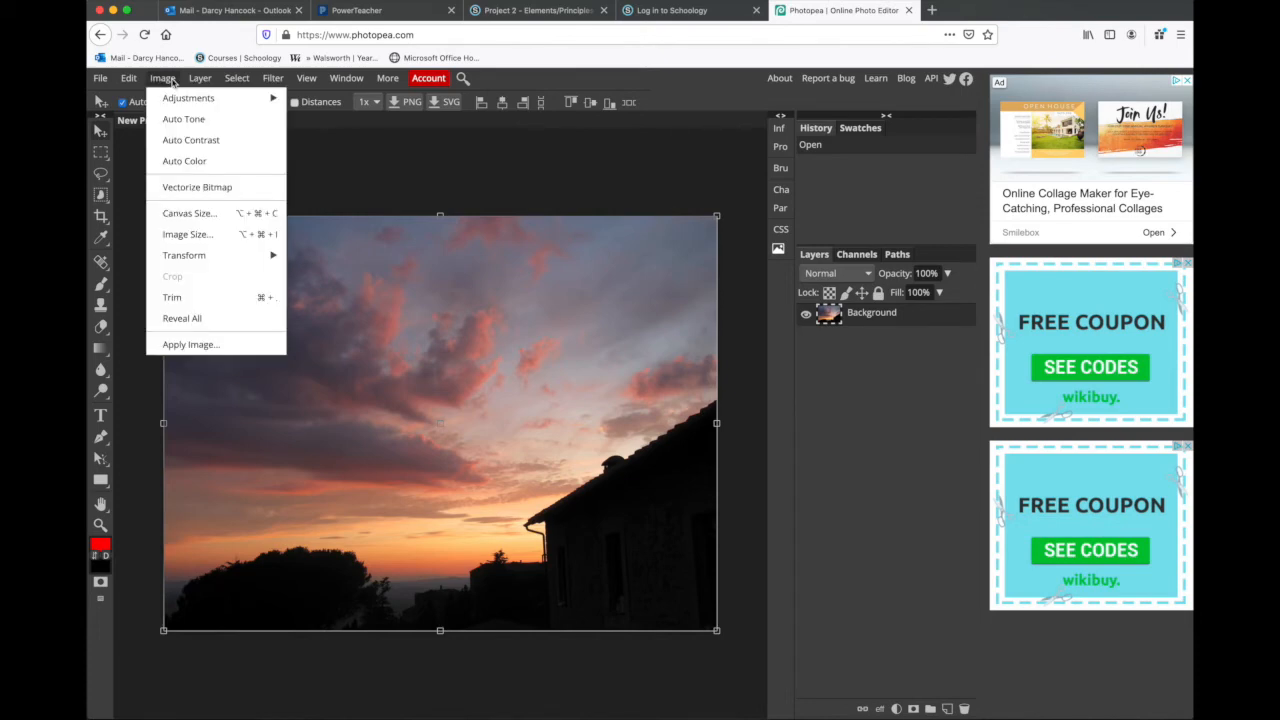
pyautogui.moveTo(175, 97)
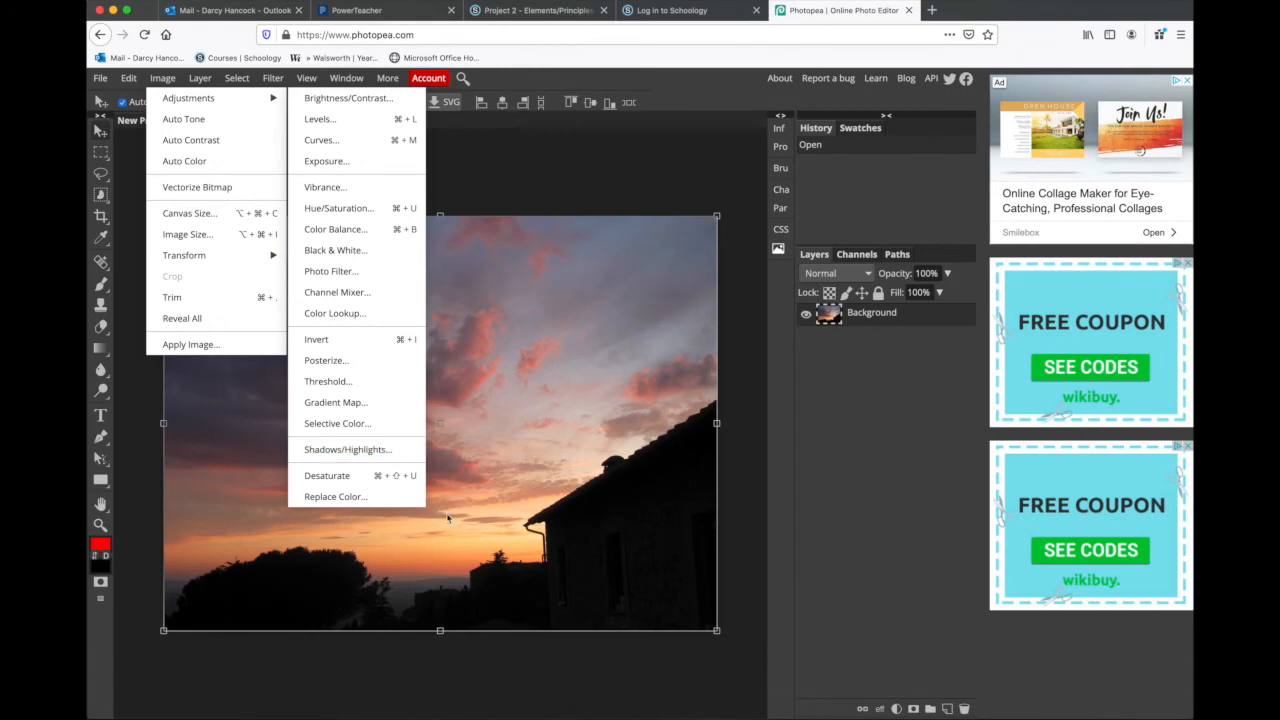
pyautogui.click(358, 452)
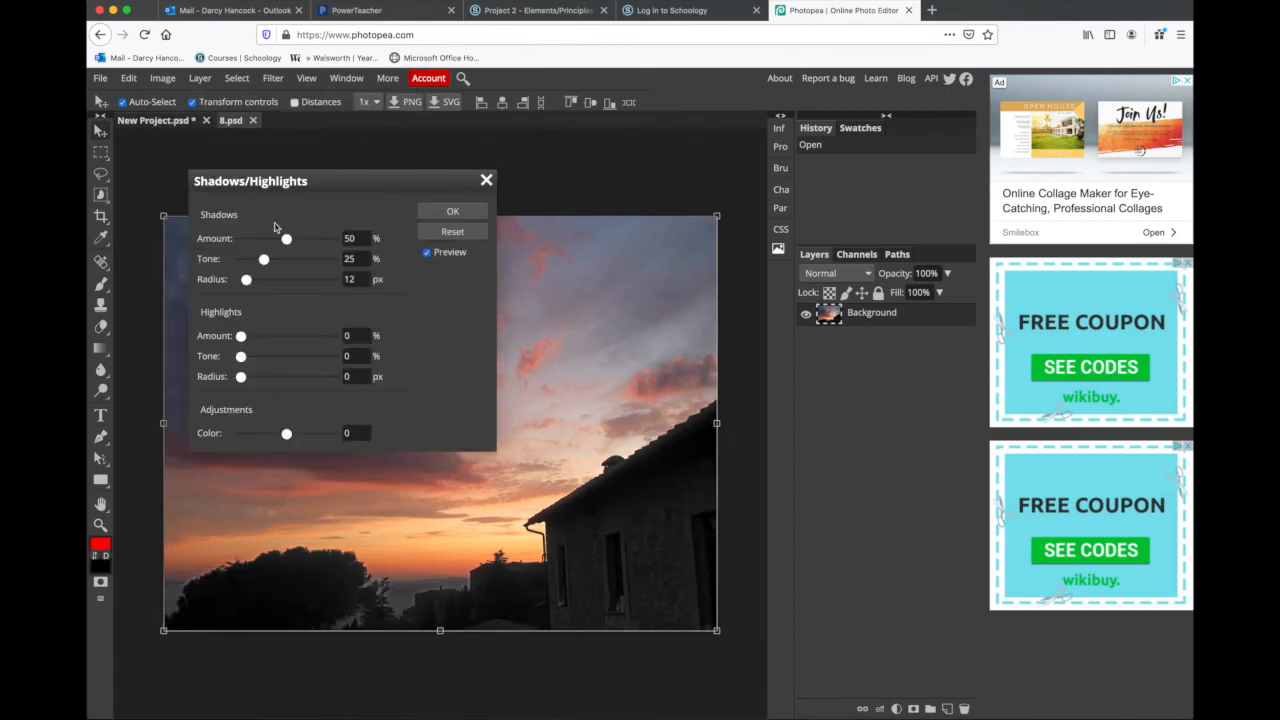
pyautogui.moveTo(337, 182); pyautogui.dragTo(866, 298)
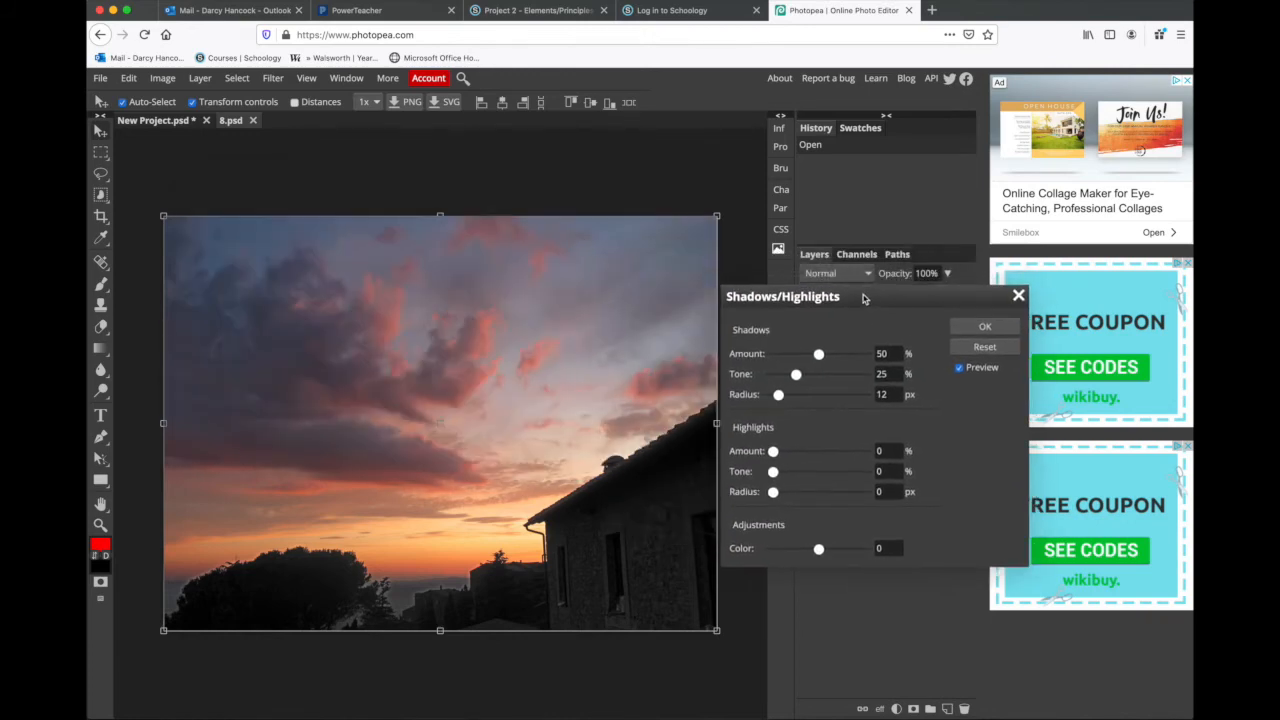
pyautogui.click(818, 353)
pyautogui.moveTo(783, 356); pyautogui.dragTo(819, 356)
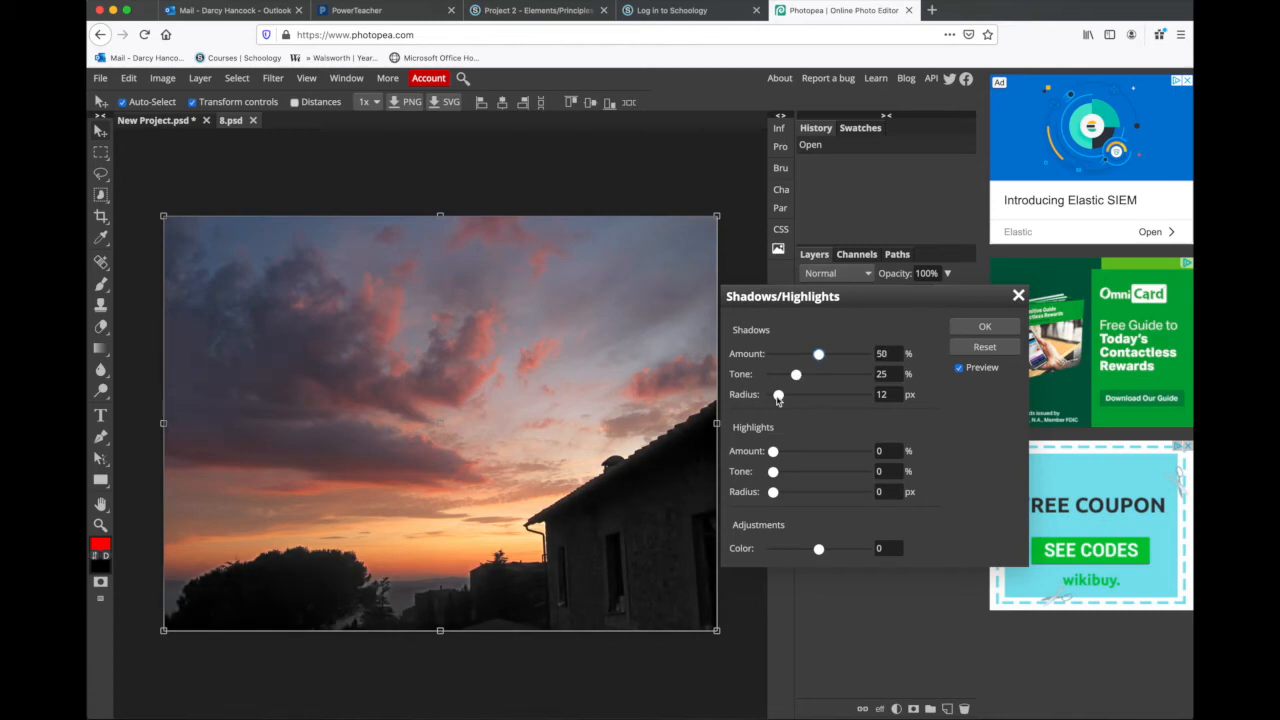
pyautogui.moveTo(775, 395); pyautogui.dragTo(763, 397)
pyautogui.moveTo(798, 377)
pyautogui.mouseDown()
pyautogui.moveTo(809, 376)
pyautogui.moveTo(791, 377)
pyautogui.mouseUp()
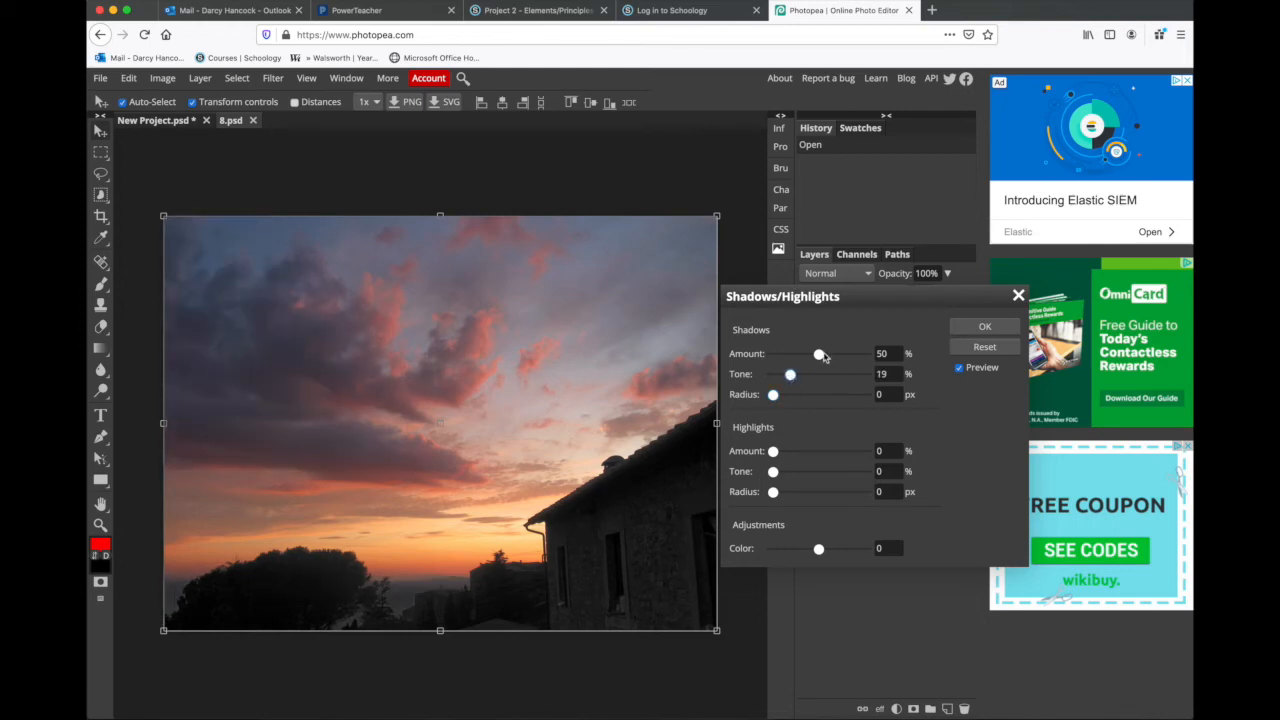
pyautogui.moveTo(819, 357); pyautogui.dragTo(848, 357)
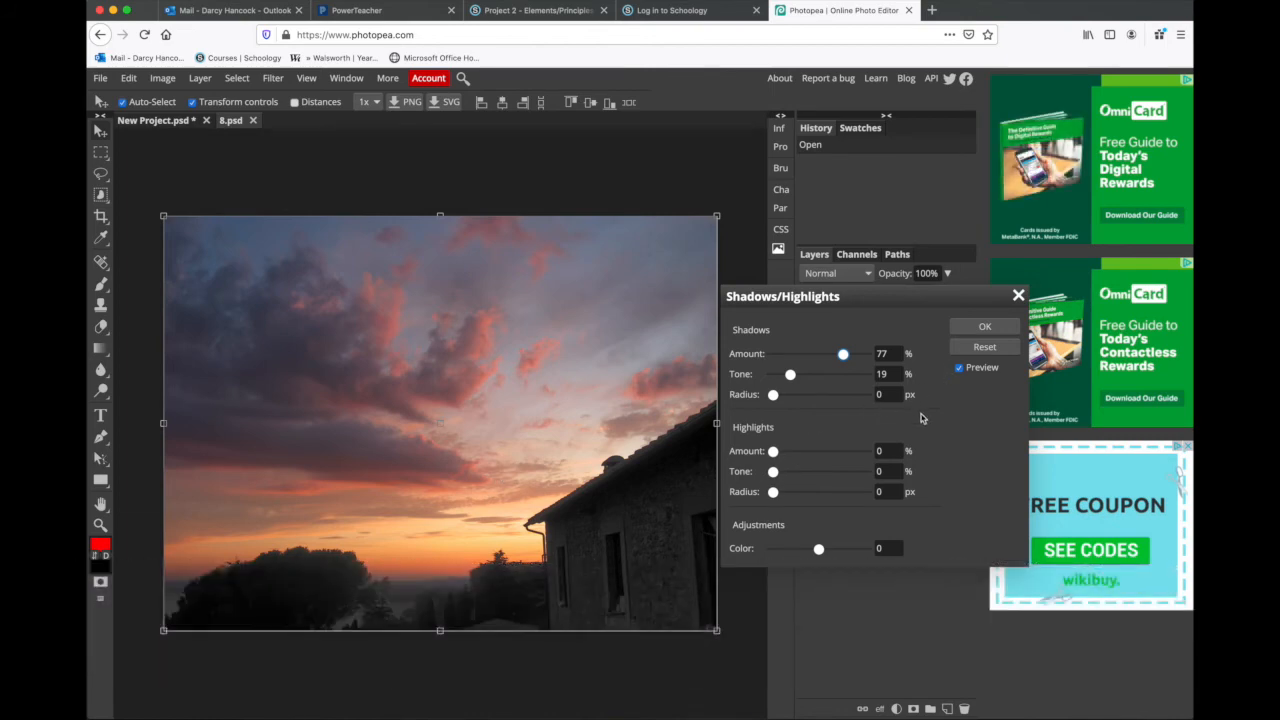
# Step: Set the Shadows/Highlights Color adjustment to 45 and apply the adjustment to the sunset photo
pyautogui.moveTo(819, 552); pyautogui.dragTo(842, 557)
pyautogui.moveTo(840, 555); pyautogui.dragTo(840, 555)
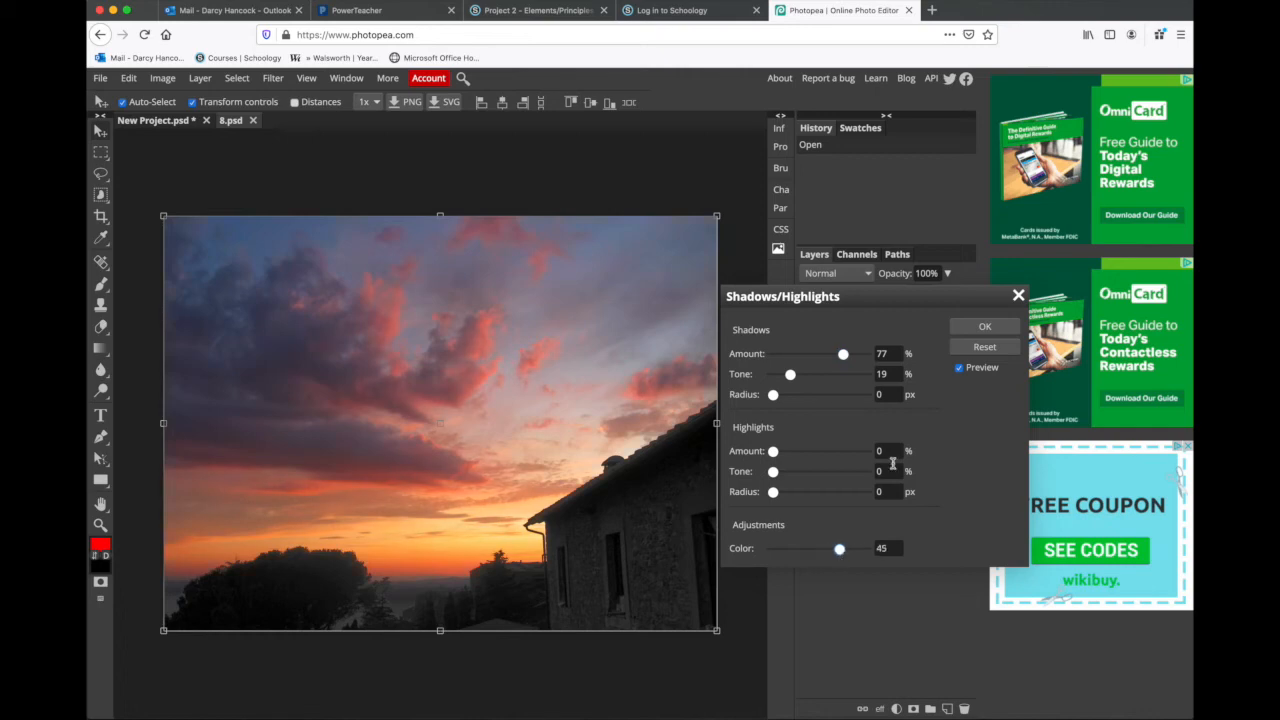
pyautogui.click(983, 327)
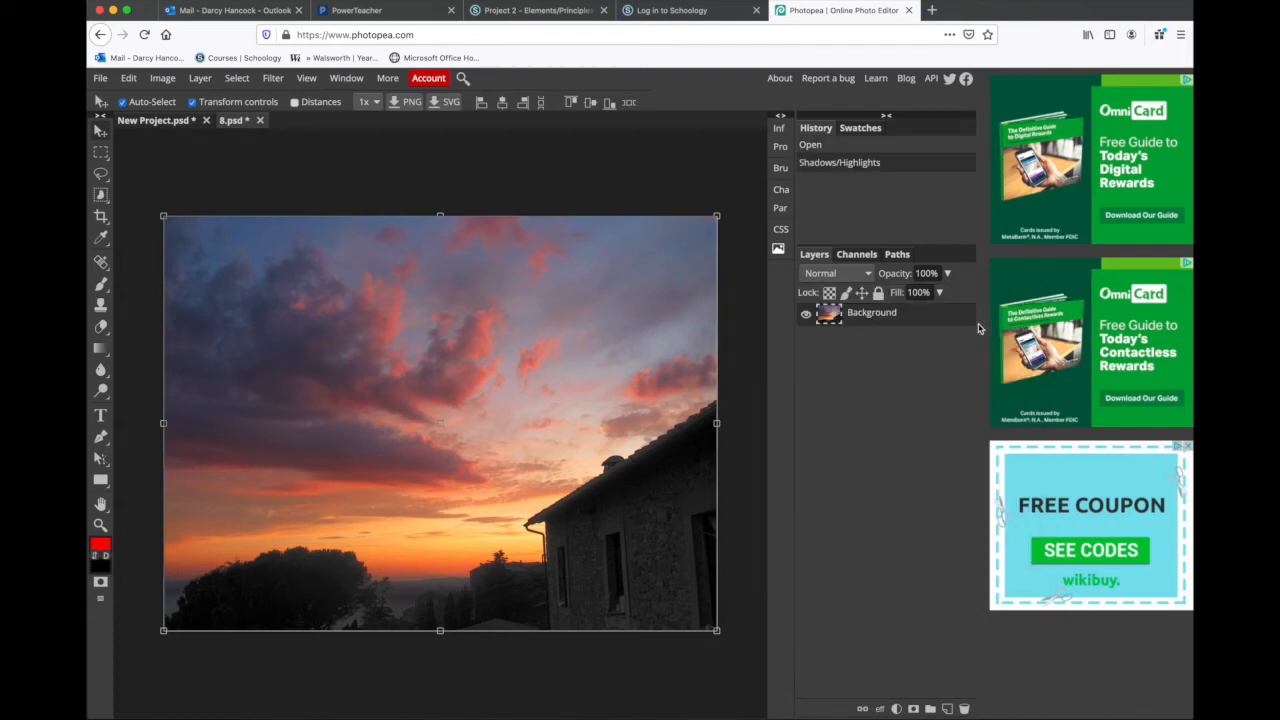
# Step: Try a Hue/Saturation adjustment with Hue -77 and Saturation 11 on the sunset photo, and discard it
pyautogui.click(165, 79)
pyautogui.moveTo(180, 98)
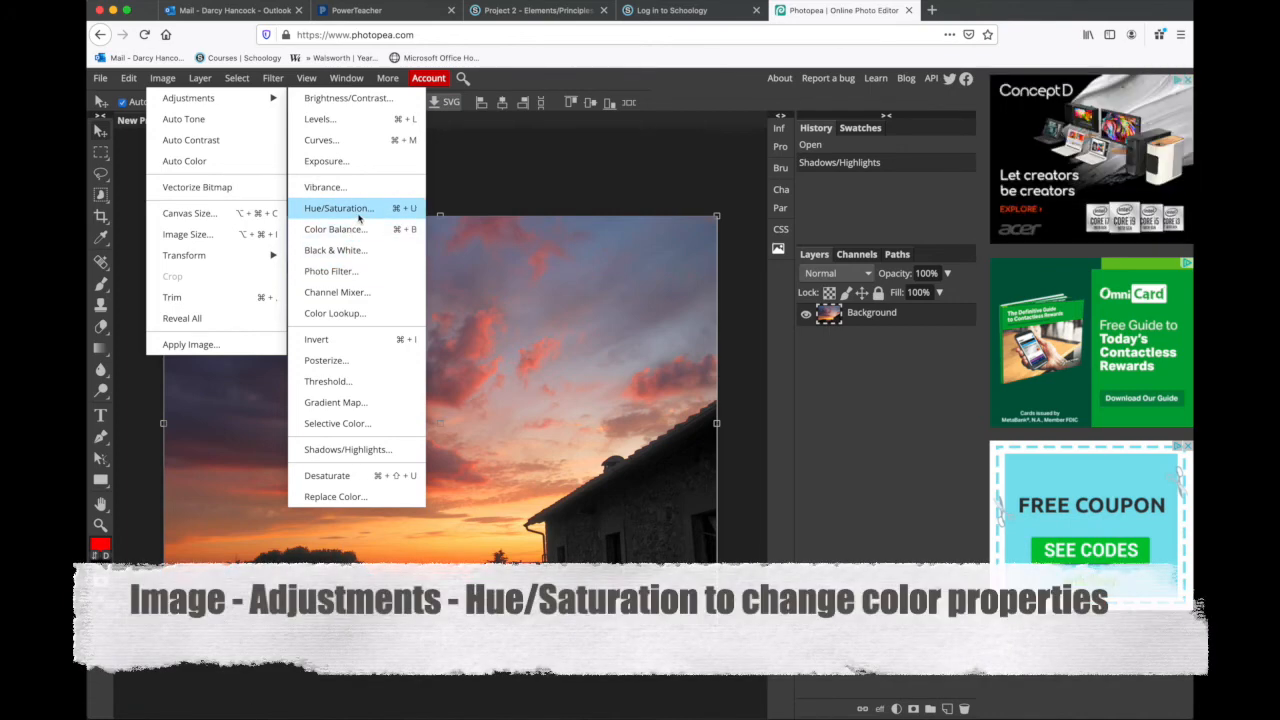
pyautogui.click(339, 208)
pyautogui.moveTo(732, 255); pyautogui.dragTo(913, 275)
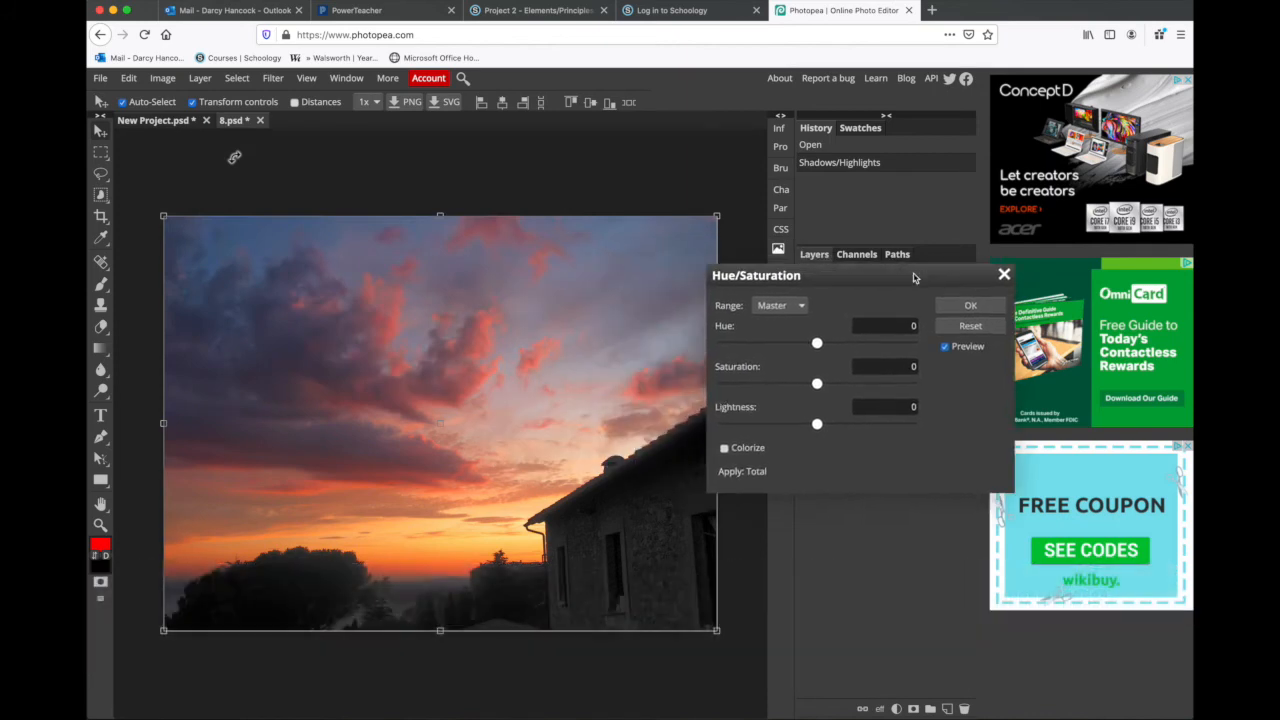
pyautogui.moveTo(817, 383); pyautogui.dragTo(779, 347)
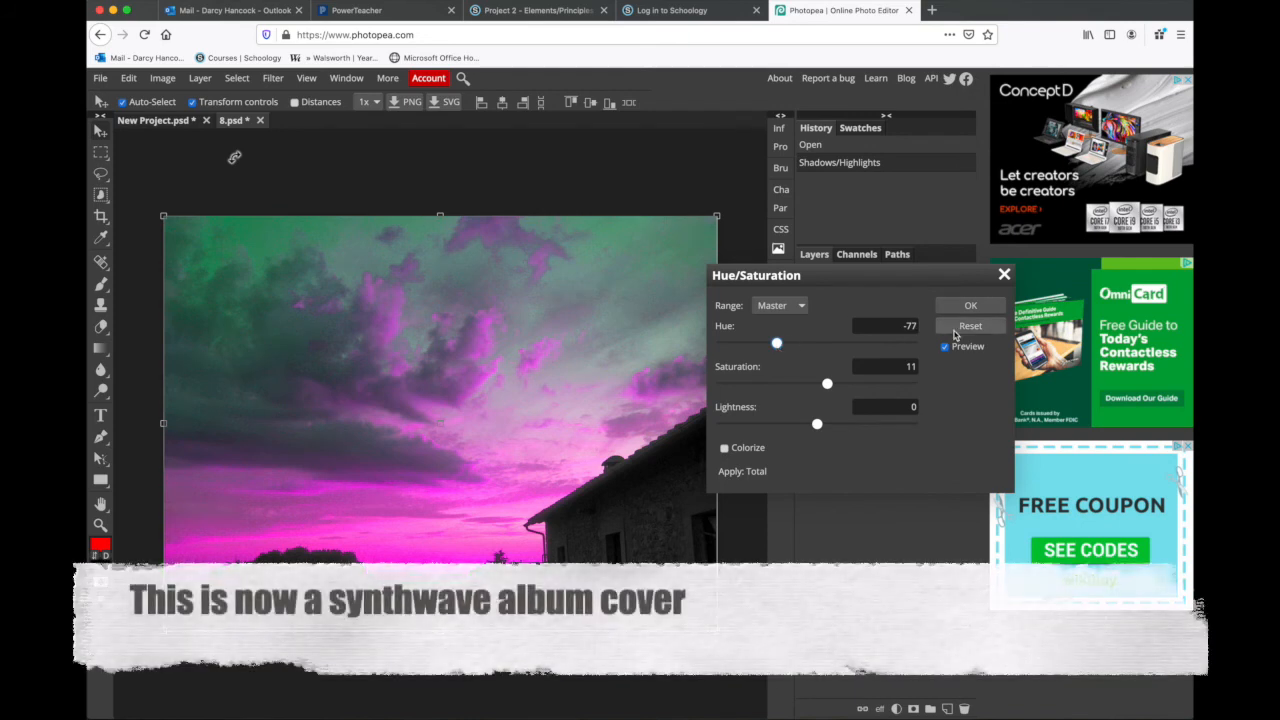
pyautogui.click(1004, 276)
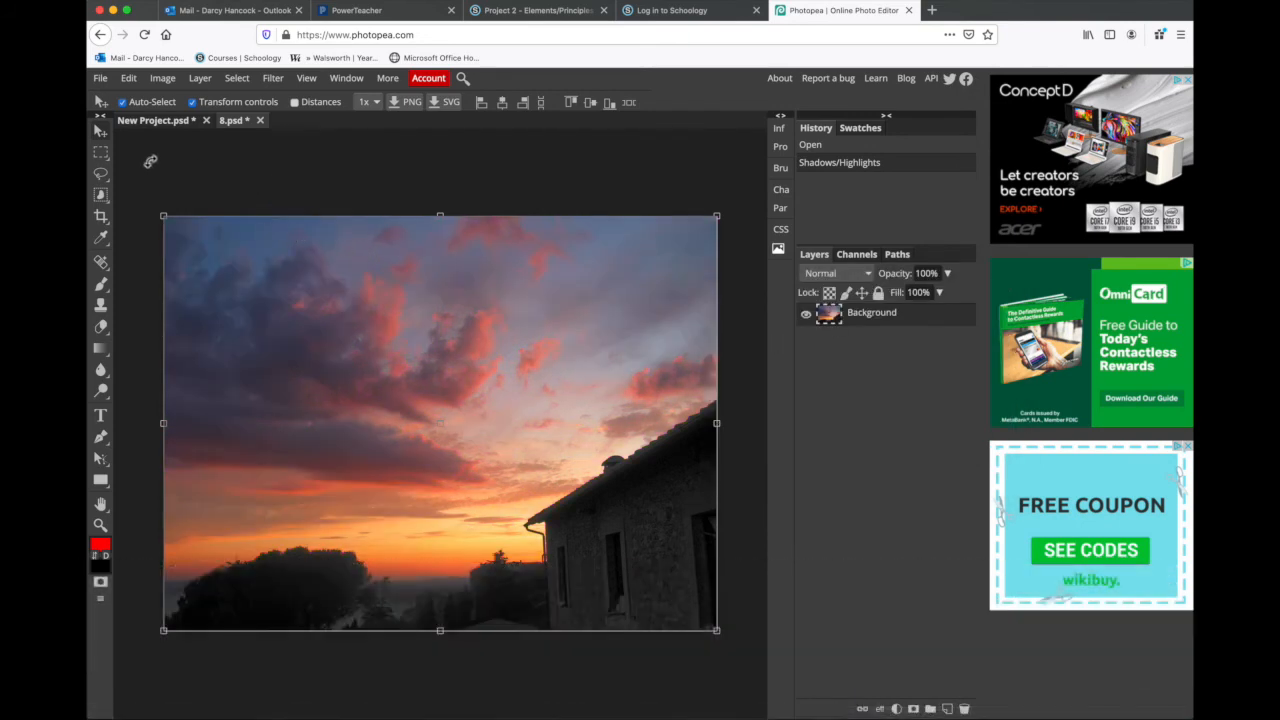
# Step: Try an orange Photo Filter on the sunset photo, lowering the density to 0% and raising it to about 62%
pyautogui.click(175, 82)
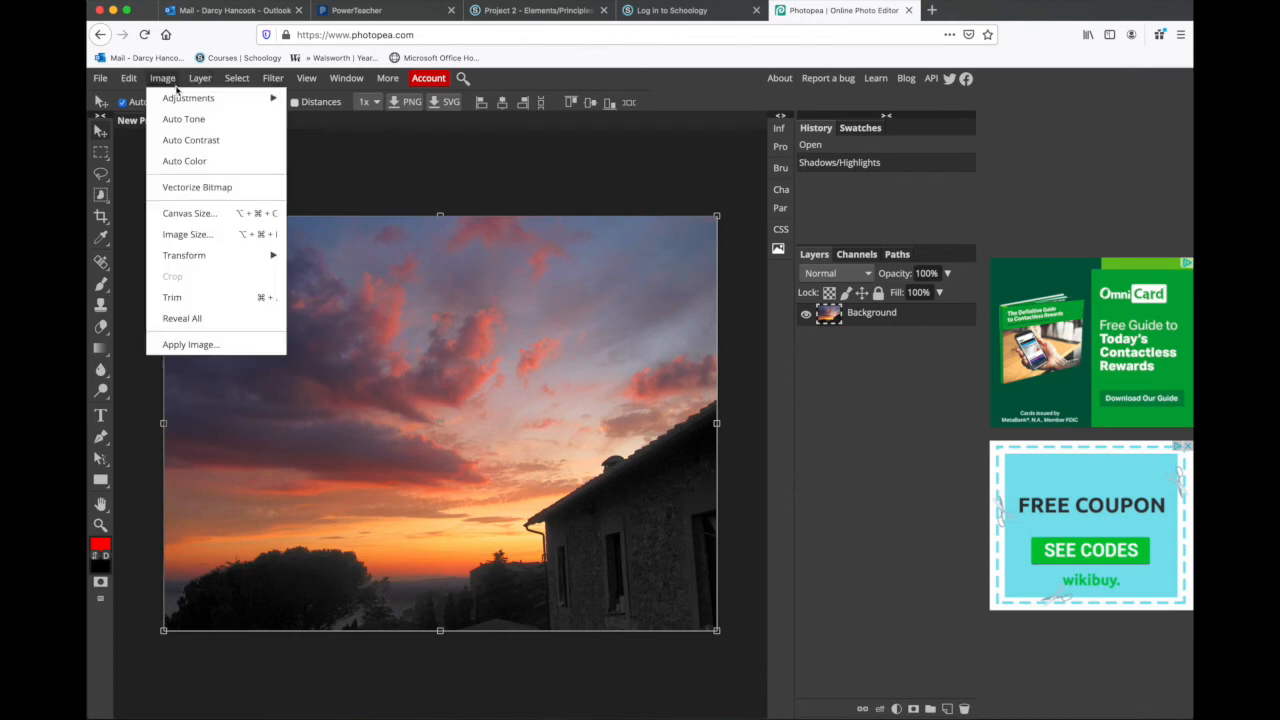
pyautogui.moveTo(178, 98)
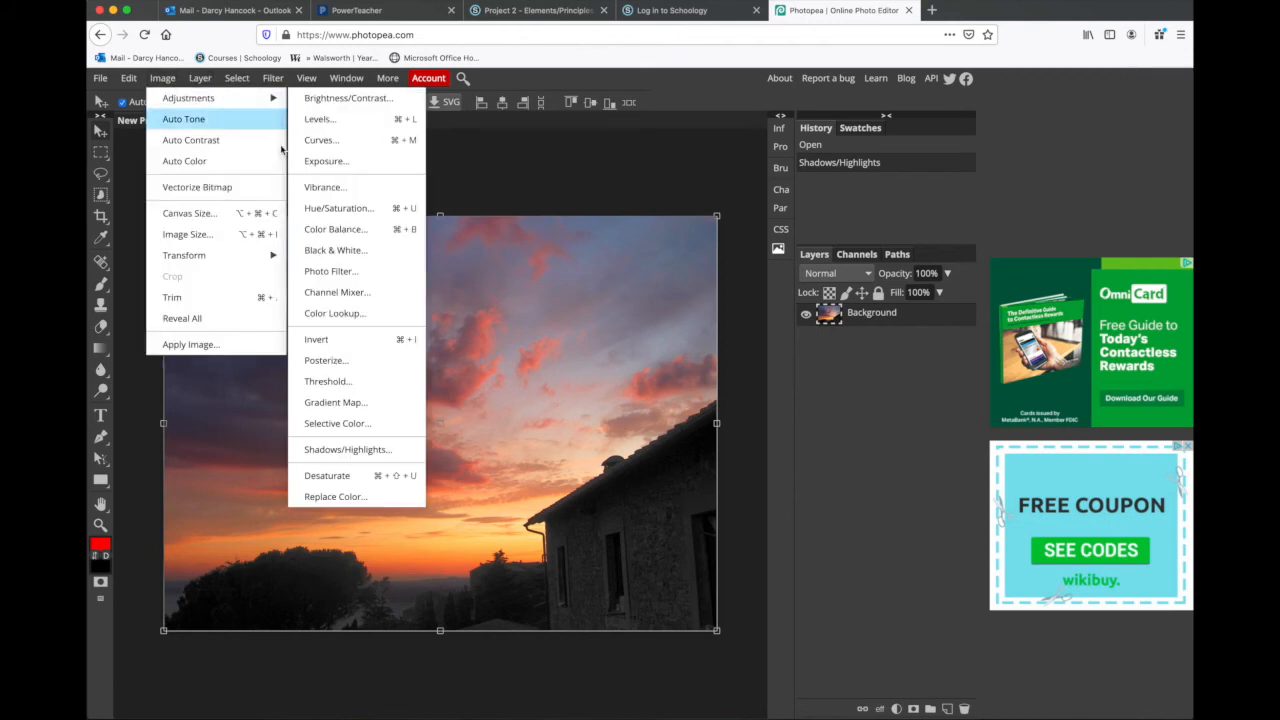
pyautogui.click(357, 274)
pyautogui.moveTo(337, 186); pyautogui.dragTo(746, 266)
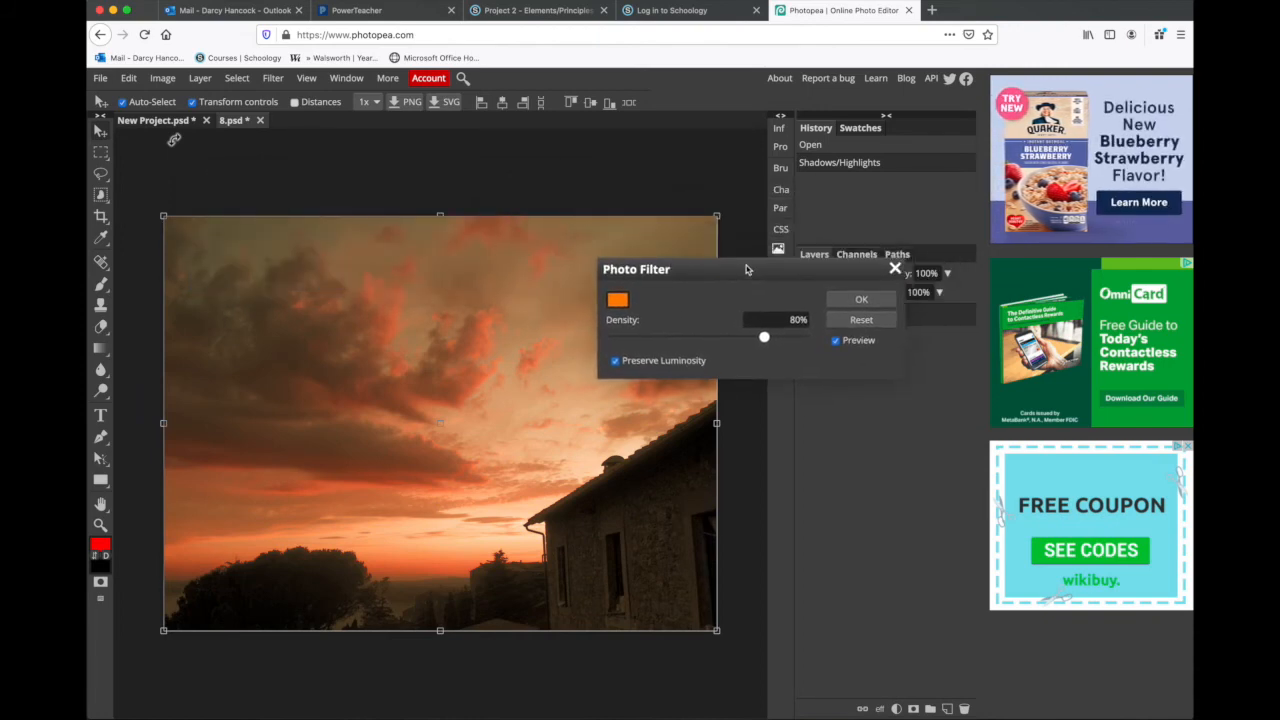
pyautogui.click(619, 300)
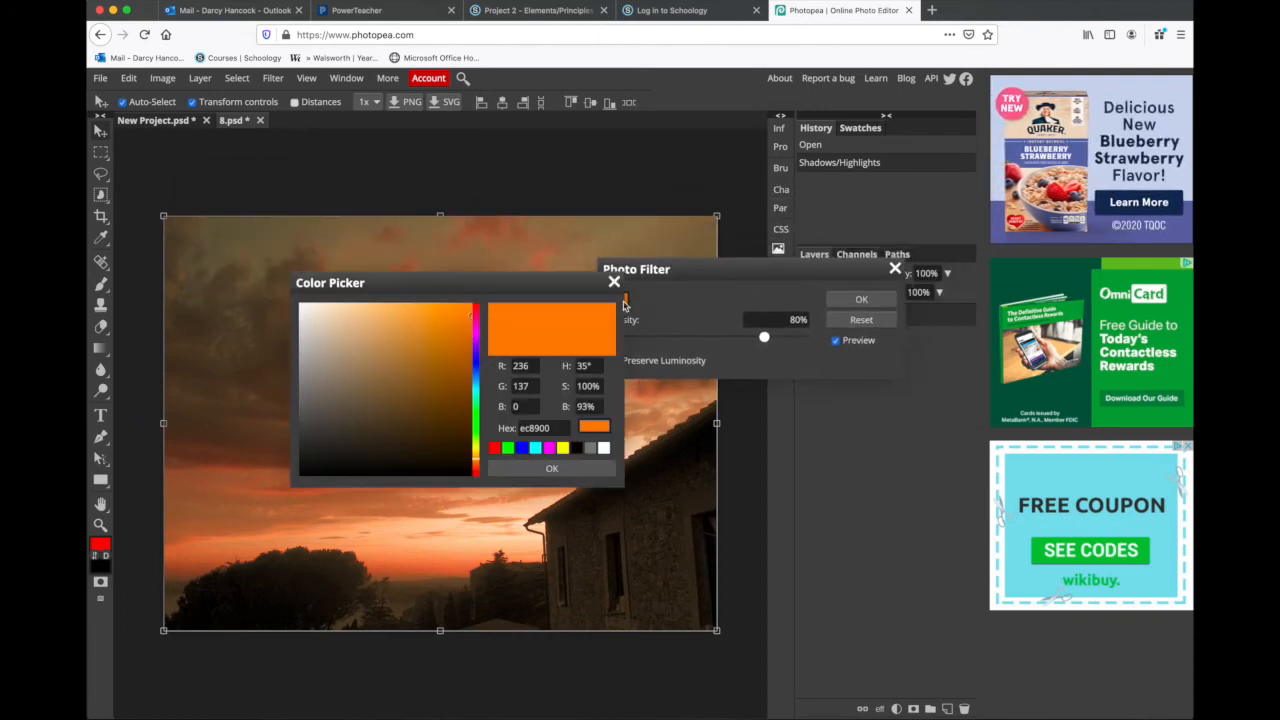
pyautogui.click(615, 283)
pyautogui.moveTo(762, 337); pyautogui.dragTo(598, 344)
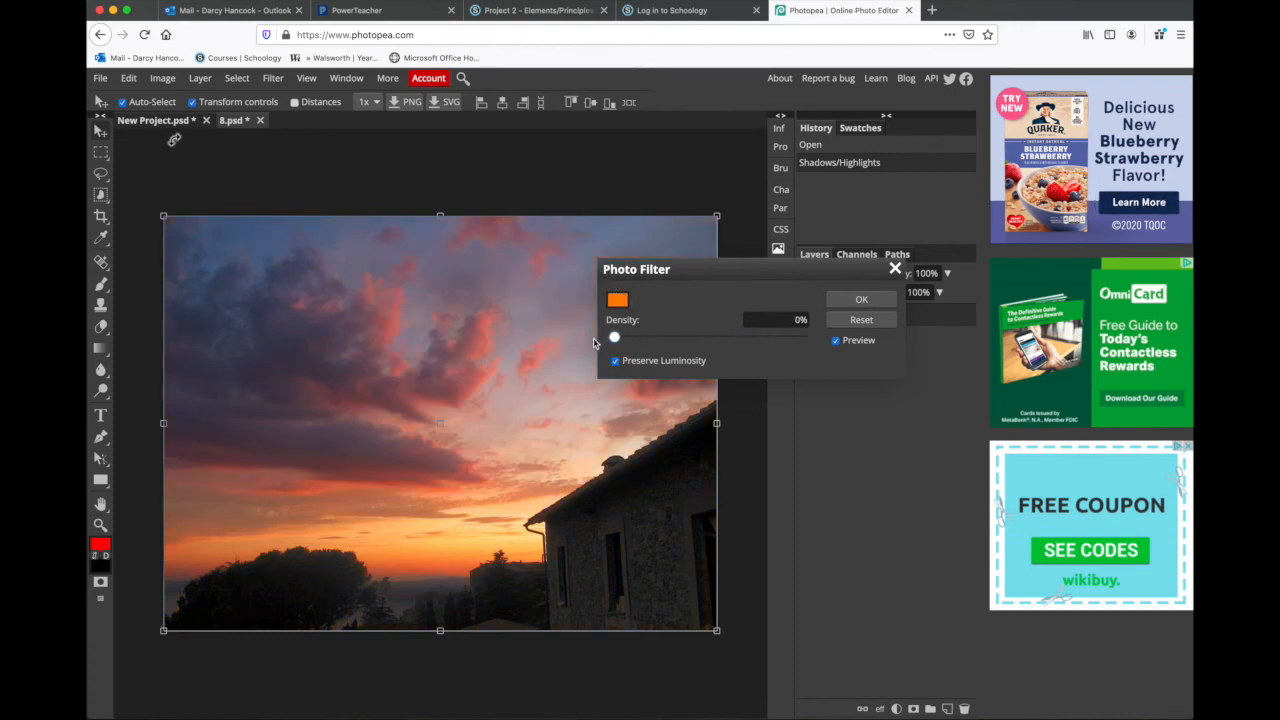
pyautogui.moveTo(640, 340); pyautogui.dragTo(727, 338)
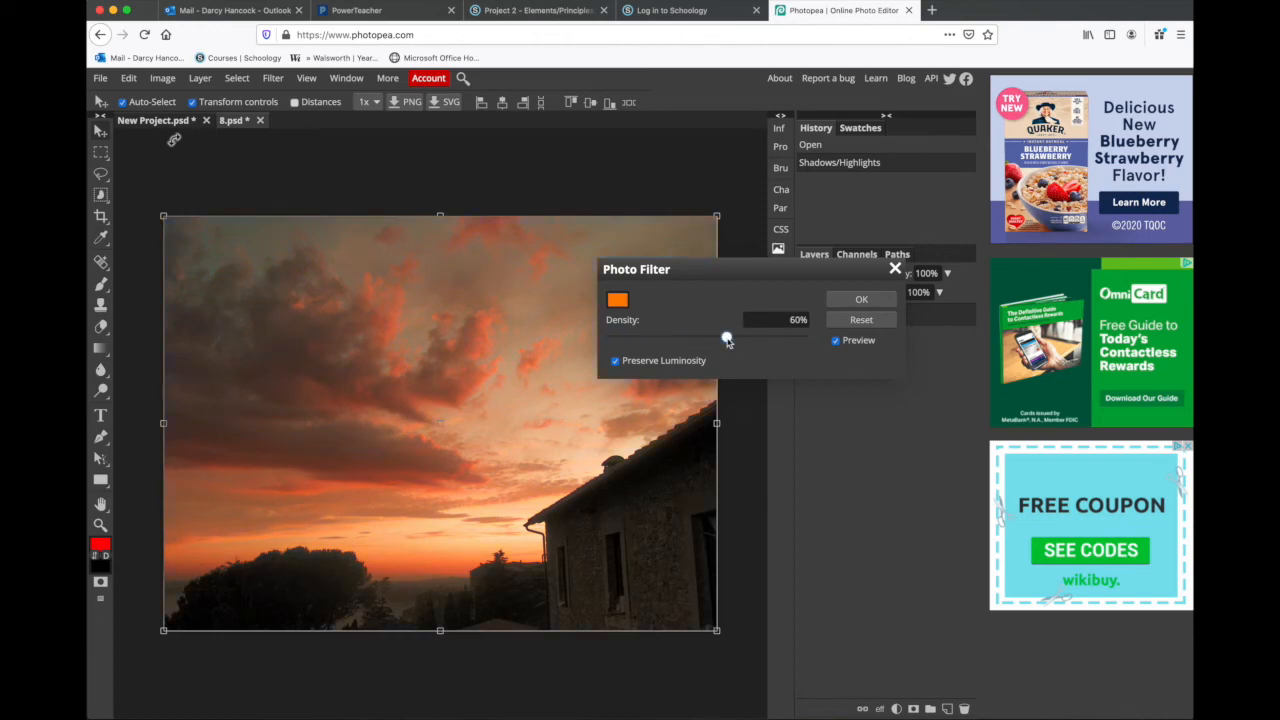
# Step: Try blue 001eec as the Photo Filter color and discard the filter
pyautogui.click(617, 300)
pyautogui.click(475, 383)
pyautogui.click(475, 366)
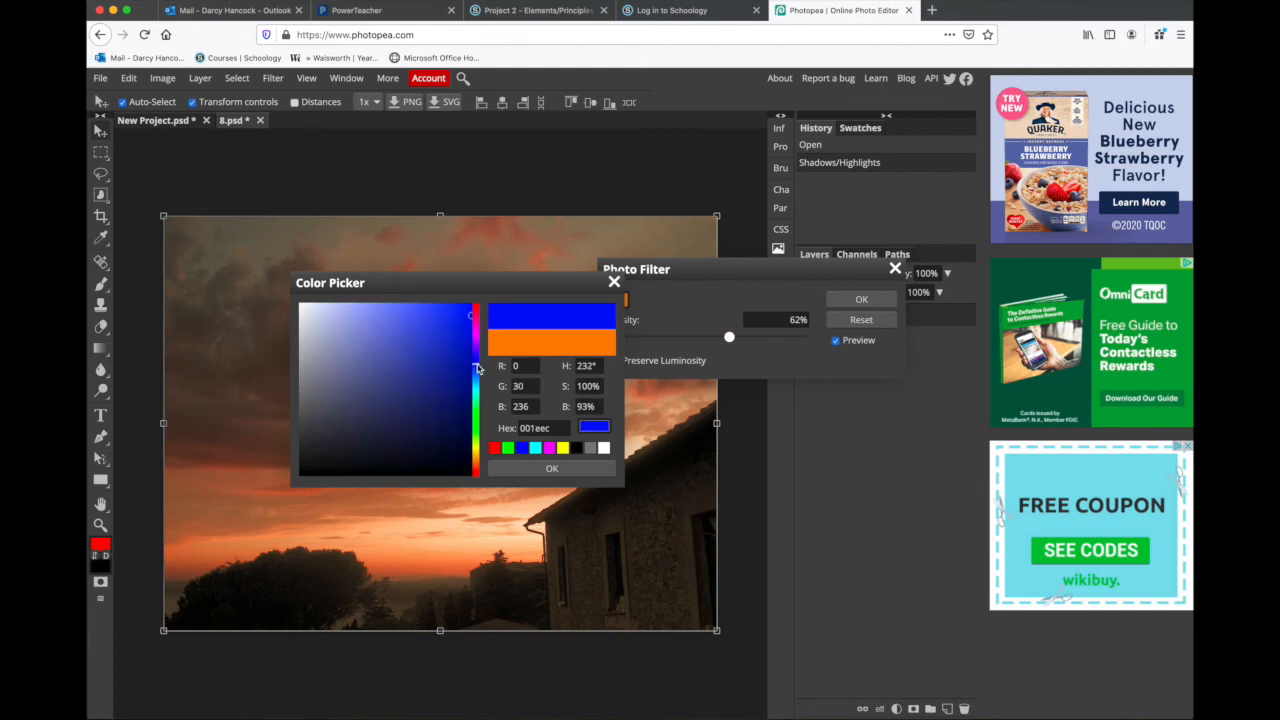
pyautogui.click(592, 468)
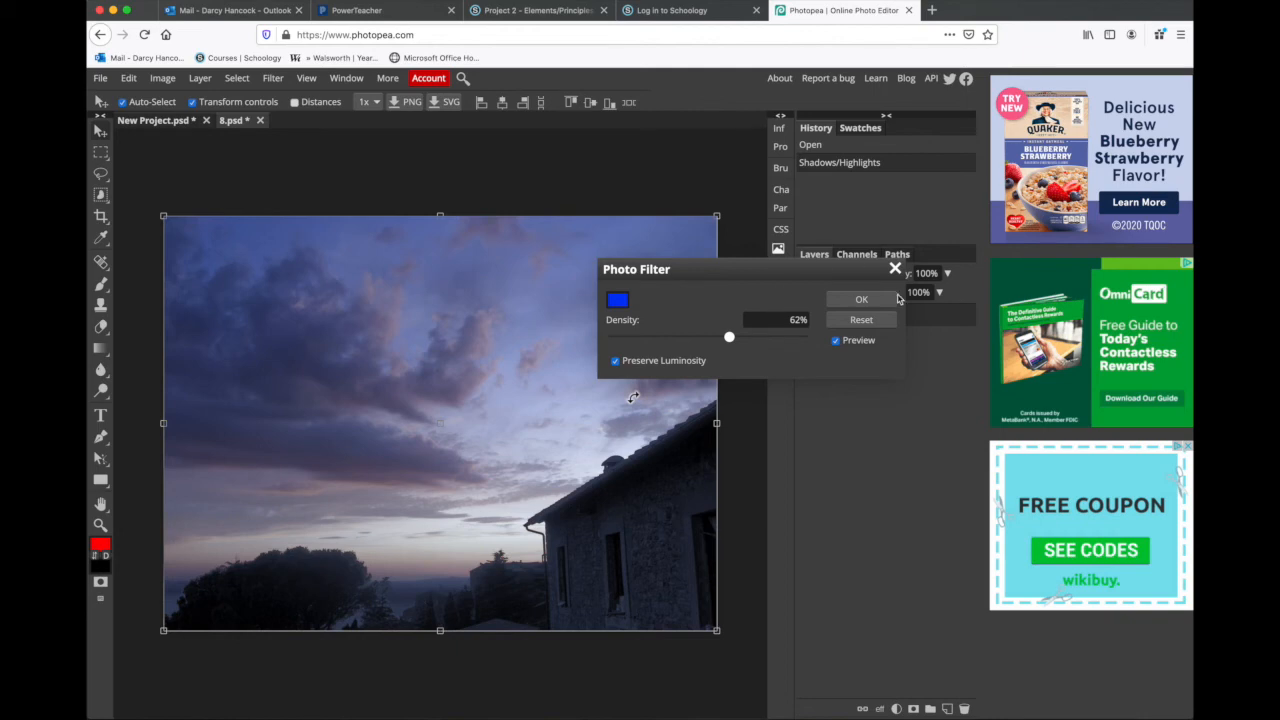
pyautogui.click(896, 272)
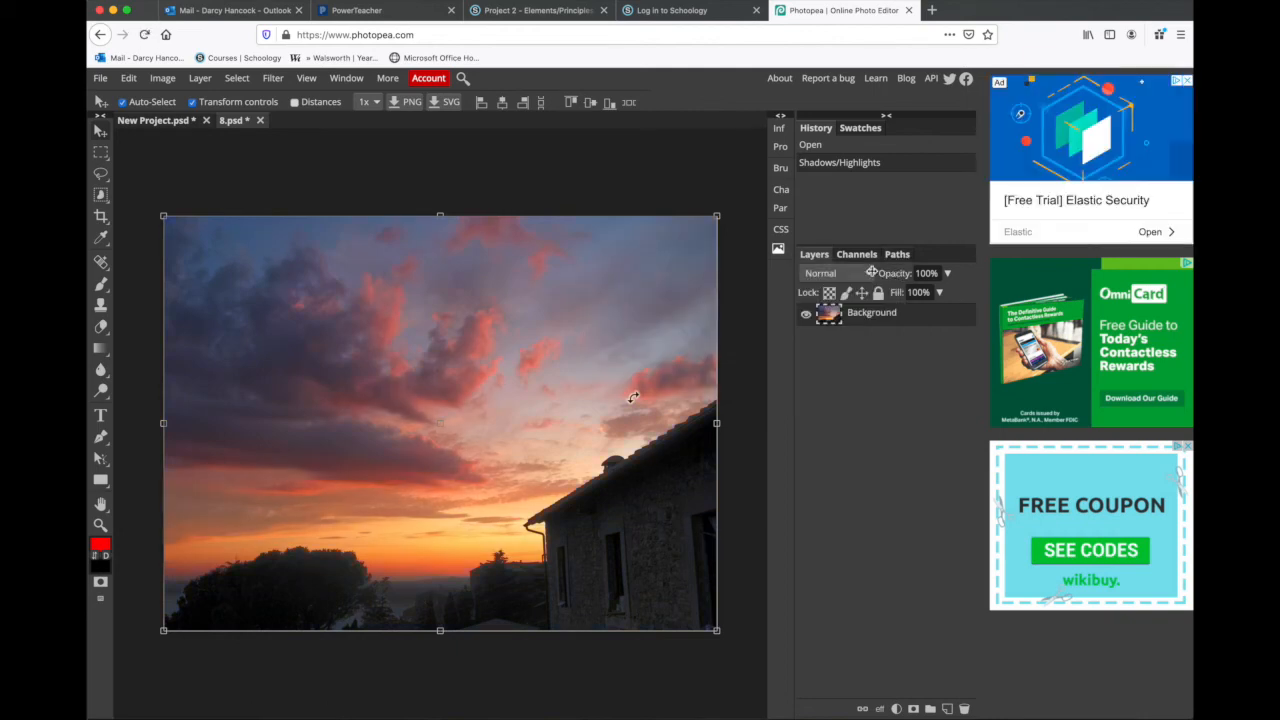
# Step: Apply an Exposure adjustment to the sunset photo with Exposure 0.800, Offset 0.005 and Gamma correction 0.813
pyautogui.click(166, 77)
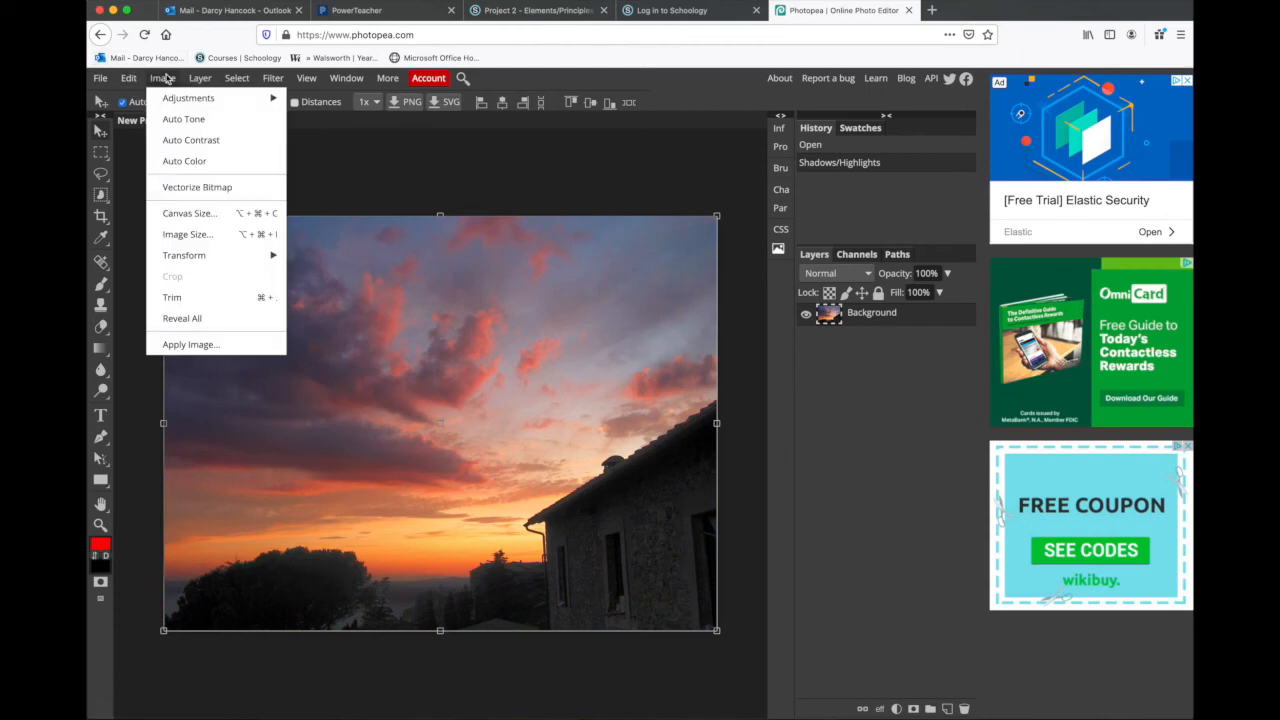
pyautogui.moveTo(179, 97)
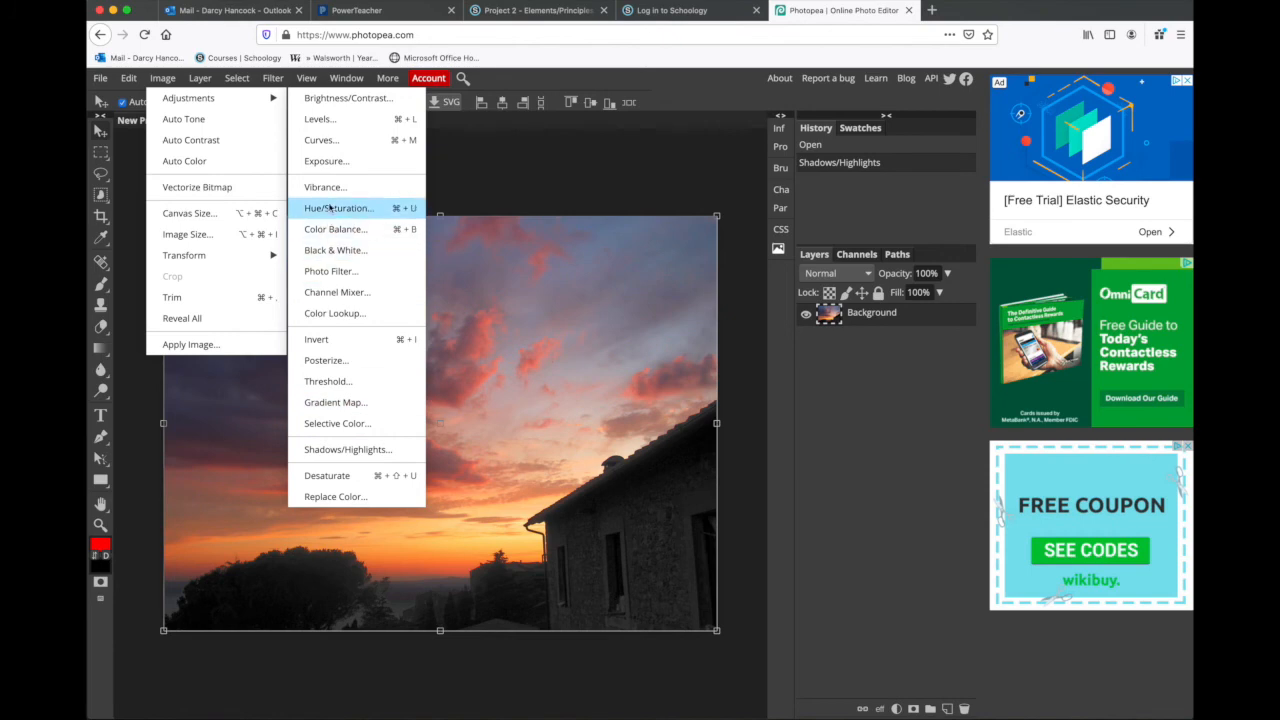
pyautogui.click(338, 168)
pyautogui.moveTo(361, 185); pyautogui.dragTo(769, 199)
pyautogui.moveTo(707, 234); pyautogui.dragTo(709, 278)
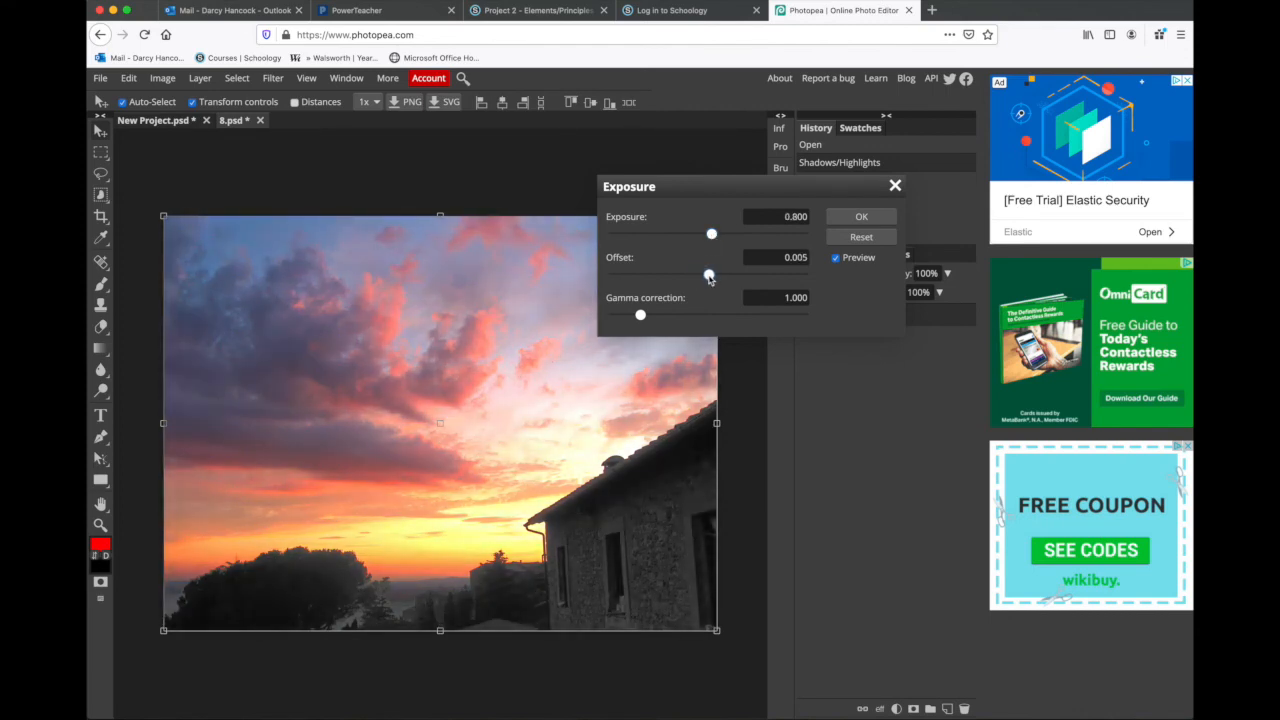
pyautogui.moveTo(640, 315); pyautogui.dragTo(636, 315)
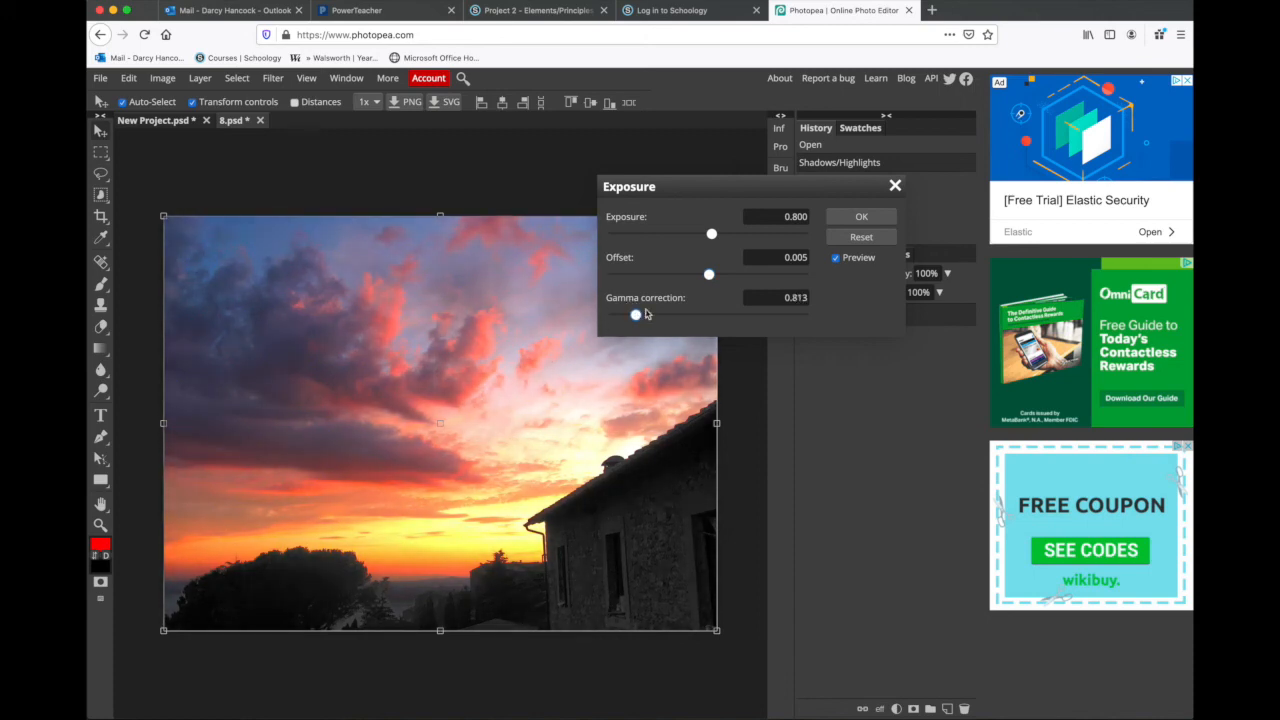
pyautogui.click(861, 216)
# Step: Apply a Brightness/Contrast adjustment to the sunset photo with Brightness -23 and Contrast 34
pyautogui.click(162, 78)
pyautogui.moveTo(230, 98)
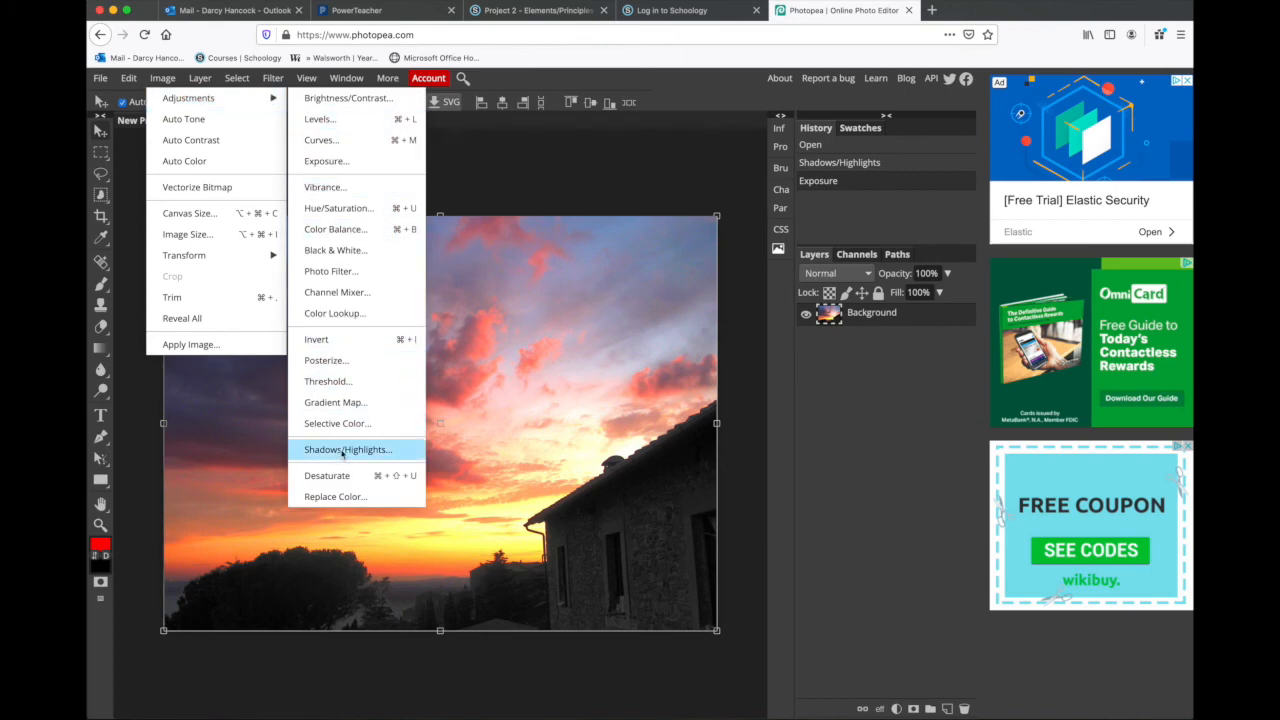
pyautogui.click(348, 98)
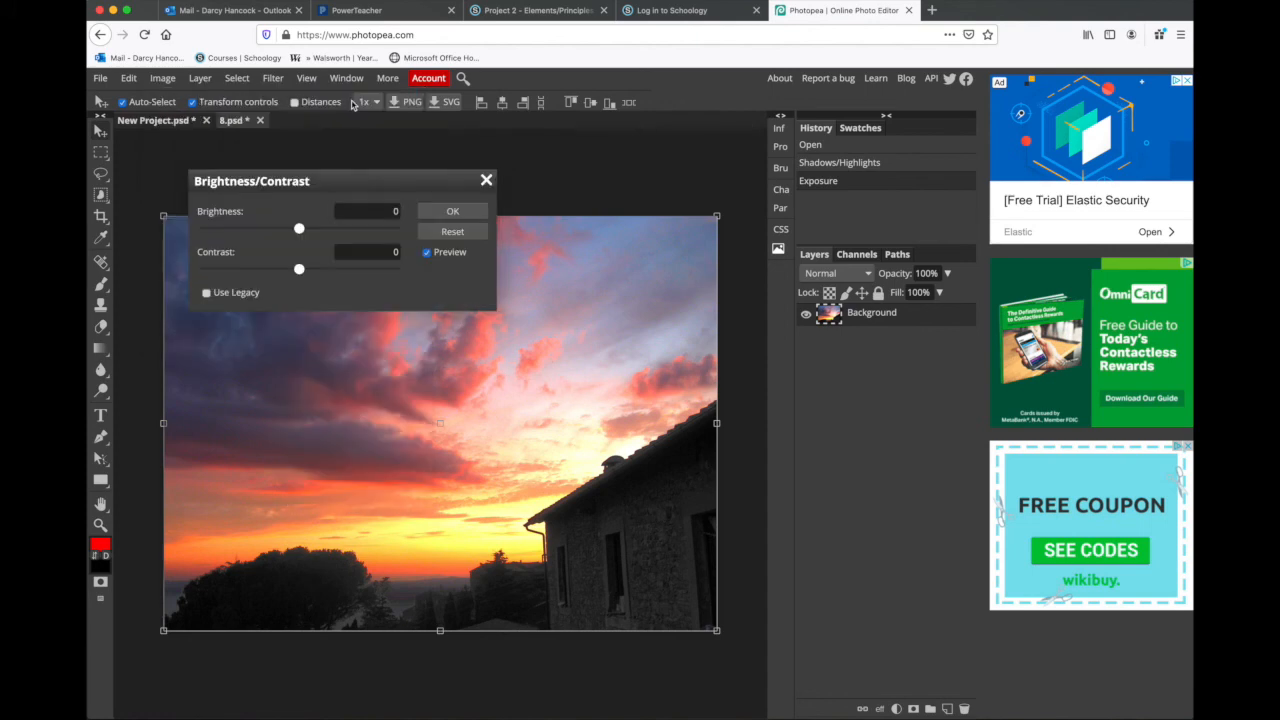
pyautogui.moveTo(414, 190); pyautogui.dragTo(889, 195)
pyautogui.moveTo(733, 245); pyautogui.dragTo(703, 247)
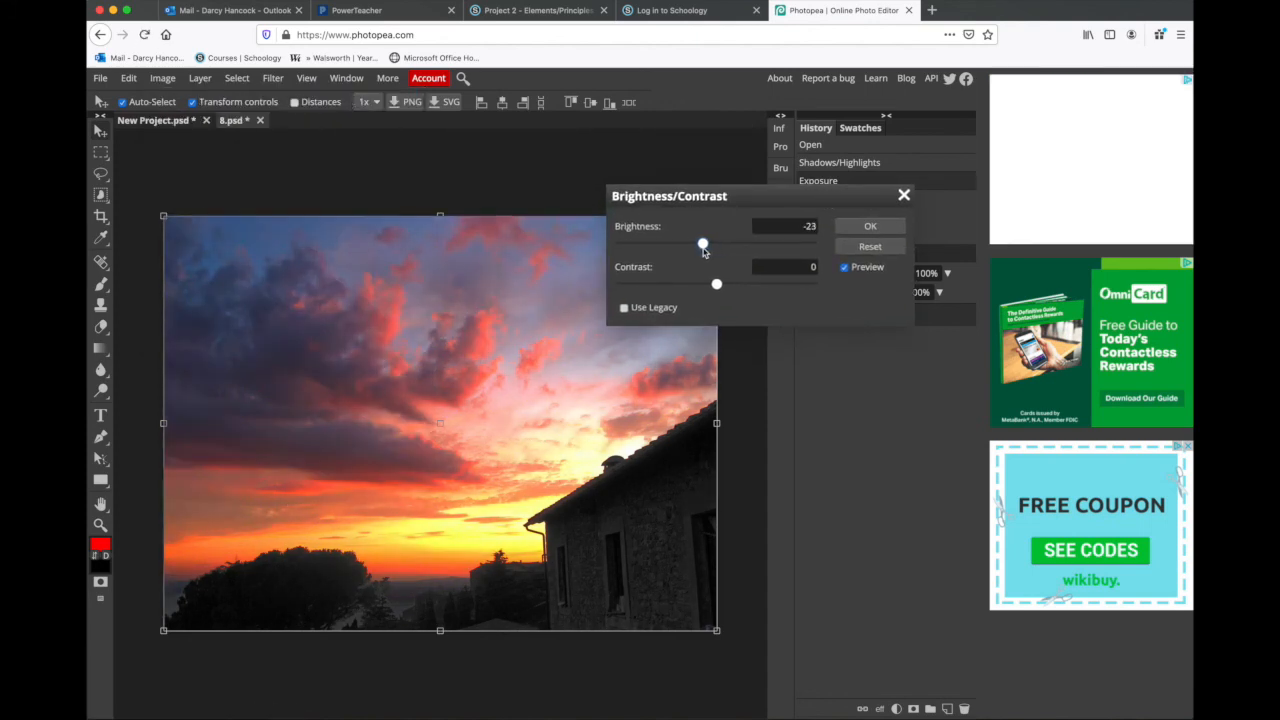
pyautogui.moveTo(737, 286); pyautogui.dragTo(754, 287)
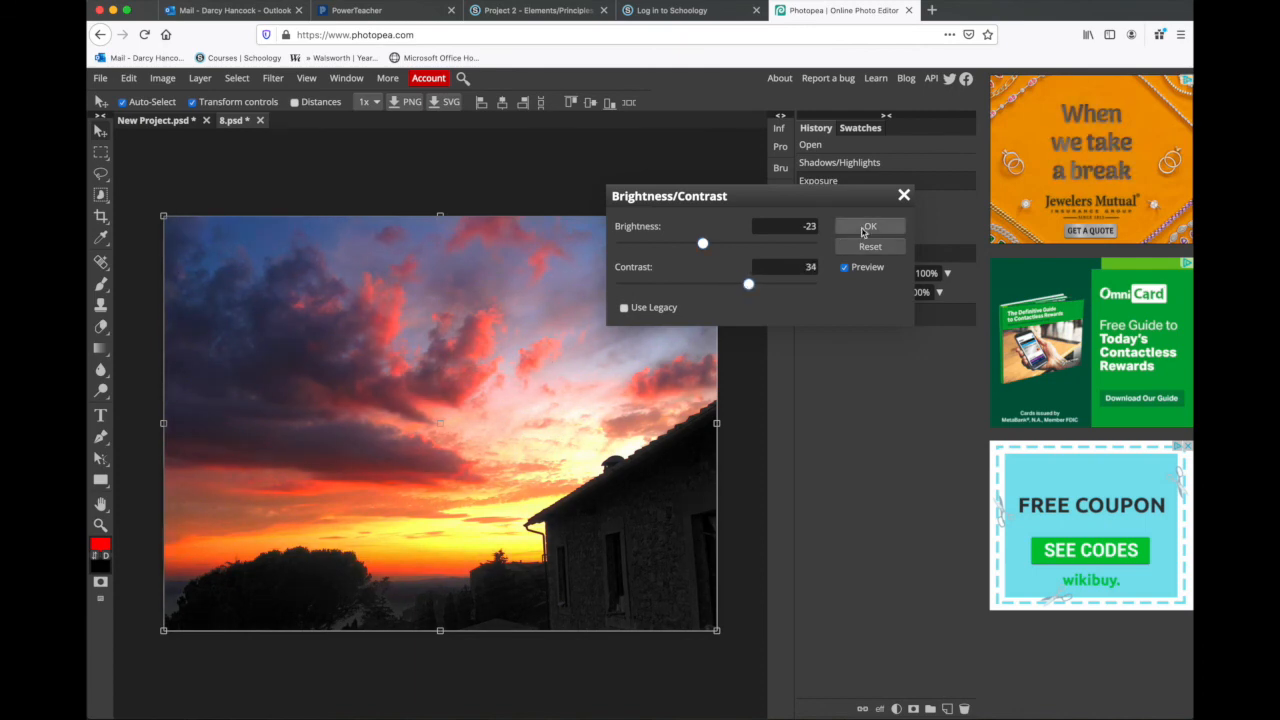
pyautogui.click(866, 229)
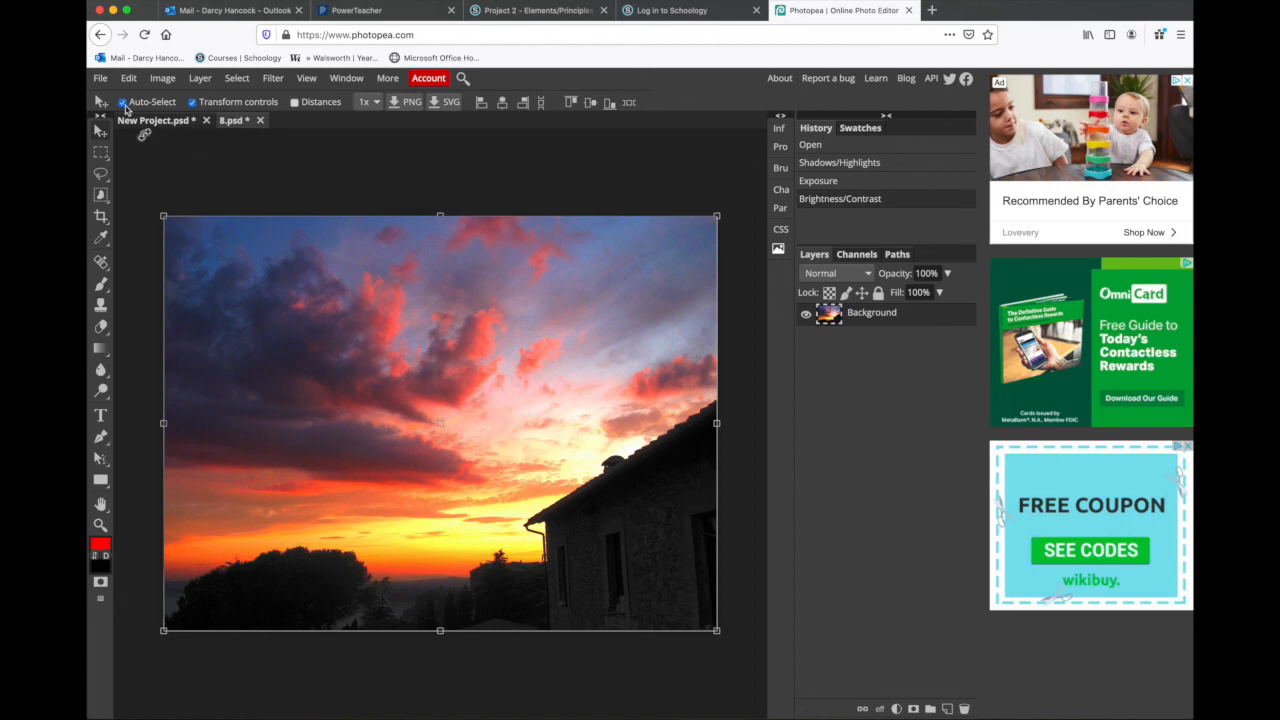
# Step: Export the edited sunset photo as a JPG with the size units set to inches
pyautogui.click(100, 78)
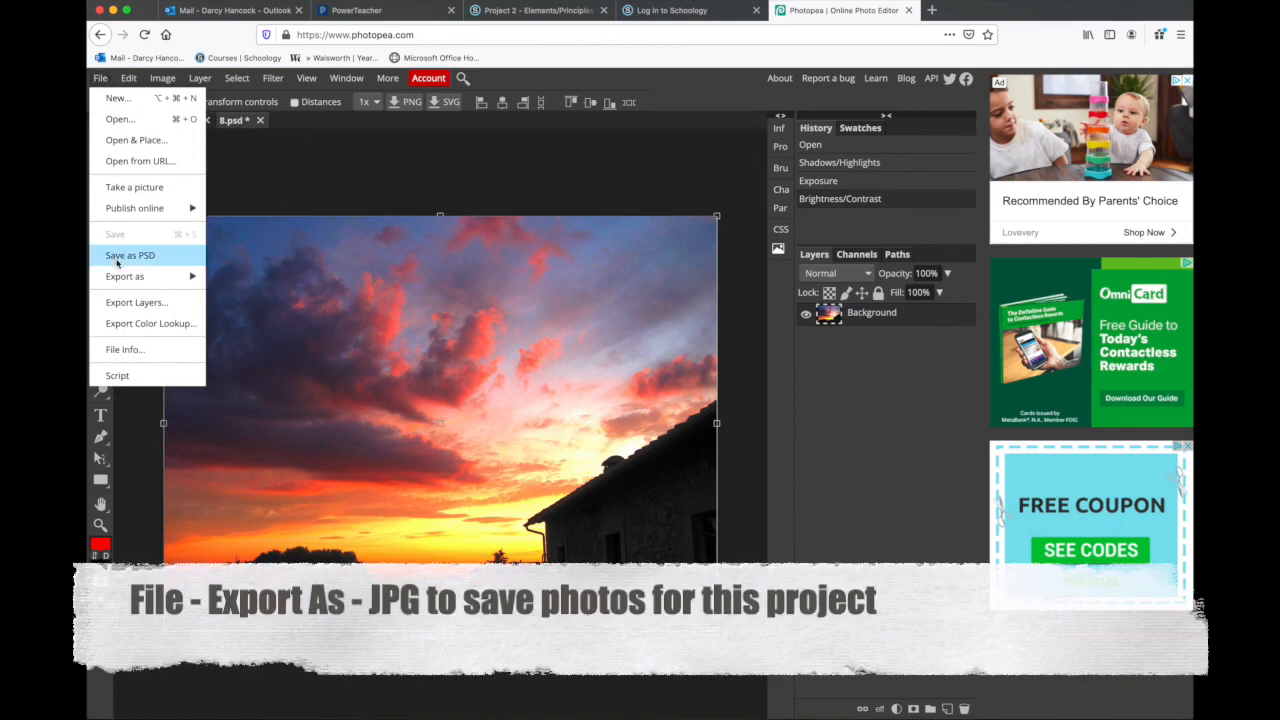
pyautogui.moveTo(160, 276)
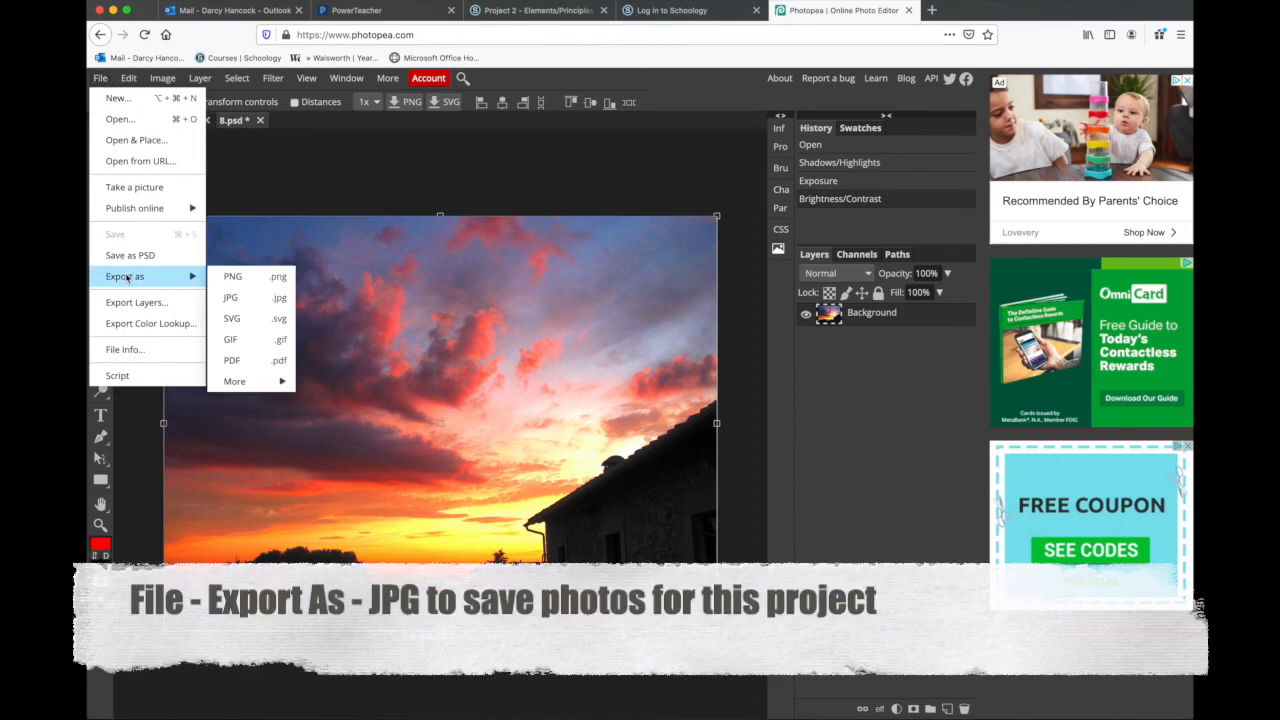
pyautogui.click(254, 307)
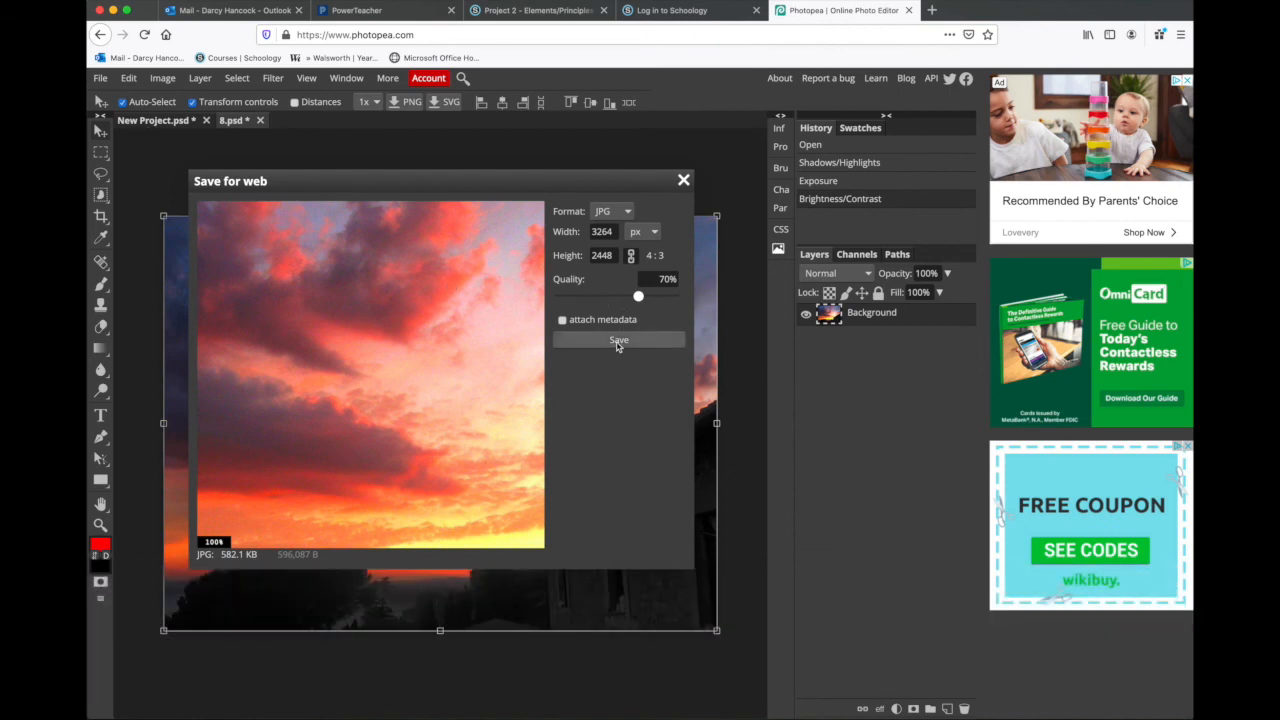
pyautogui.click(634, 233)
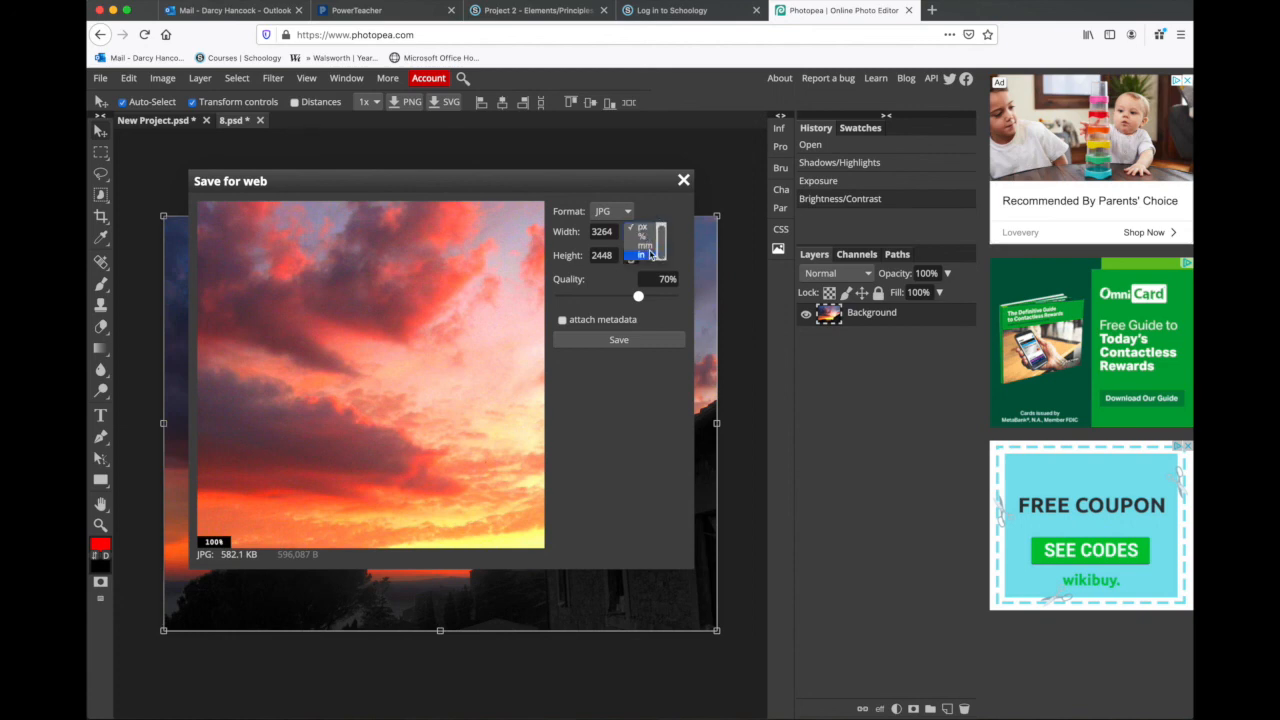
pyautogui.click(650, 255)
pyautogui.click(615, 341)
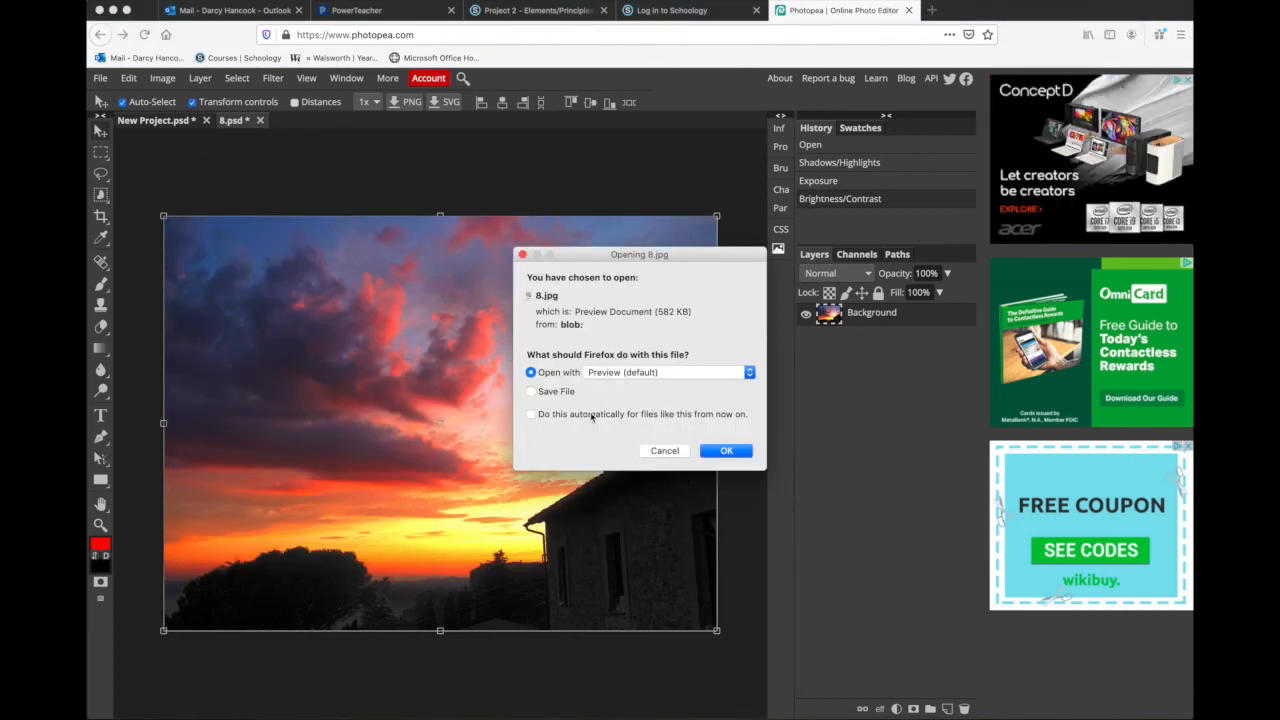
# Step: Open the exported 8.jpg in Preview to check the picture, and close its window
pyautogui.click(727, 452)
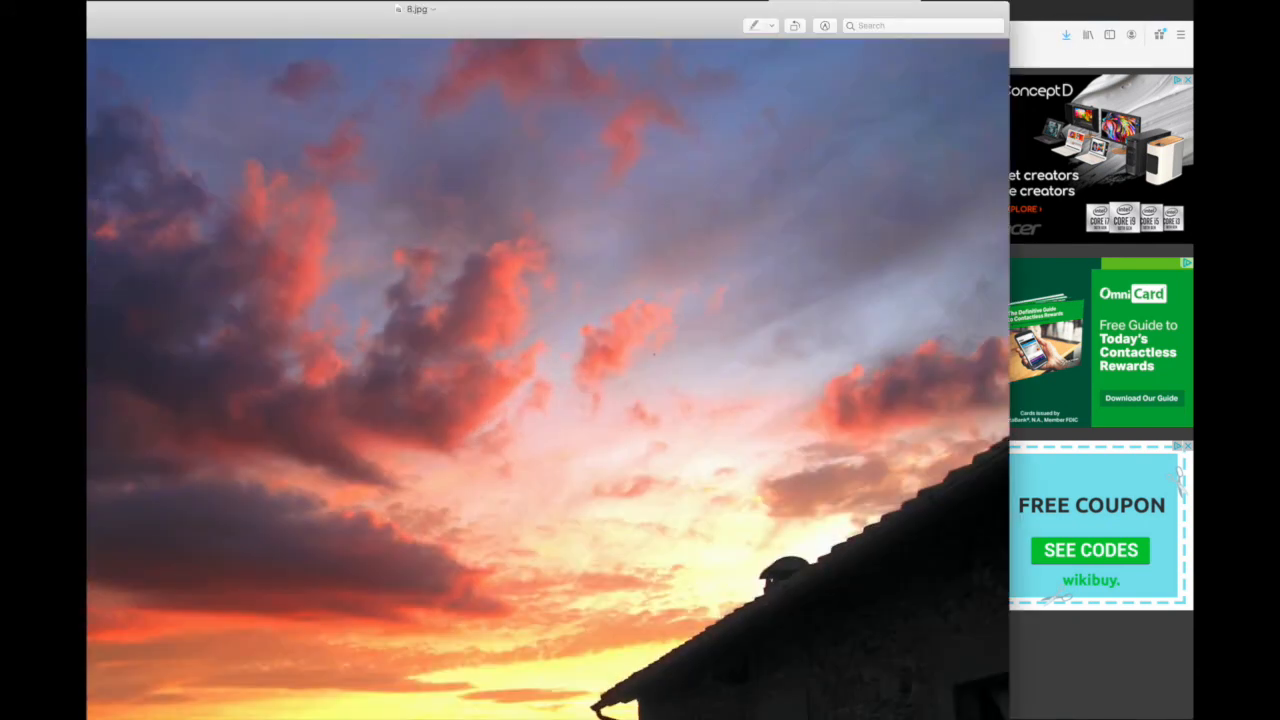
pyautogui.moveTo(550, 9); pyautogui.dragTo(834, 6)
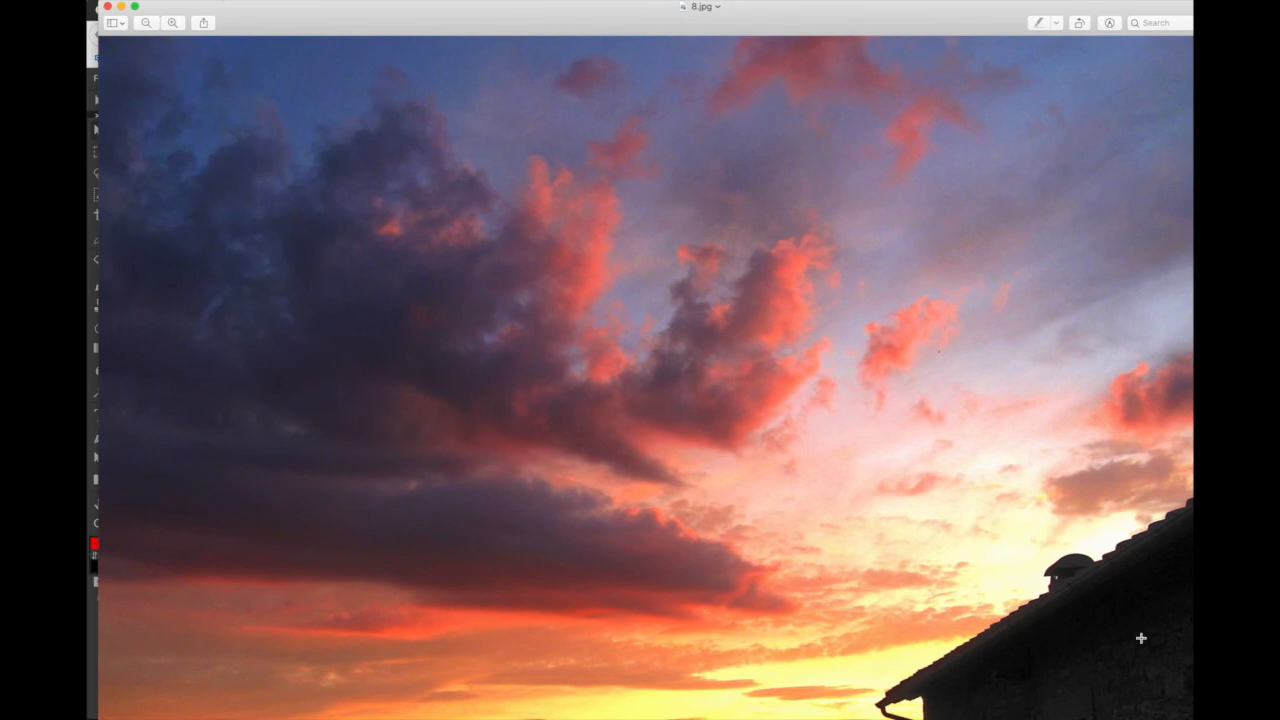
pyautogui.click(107, 7)
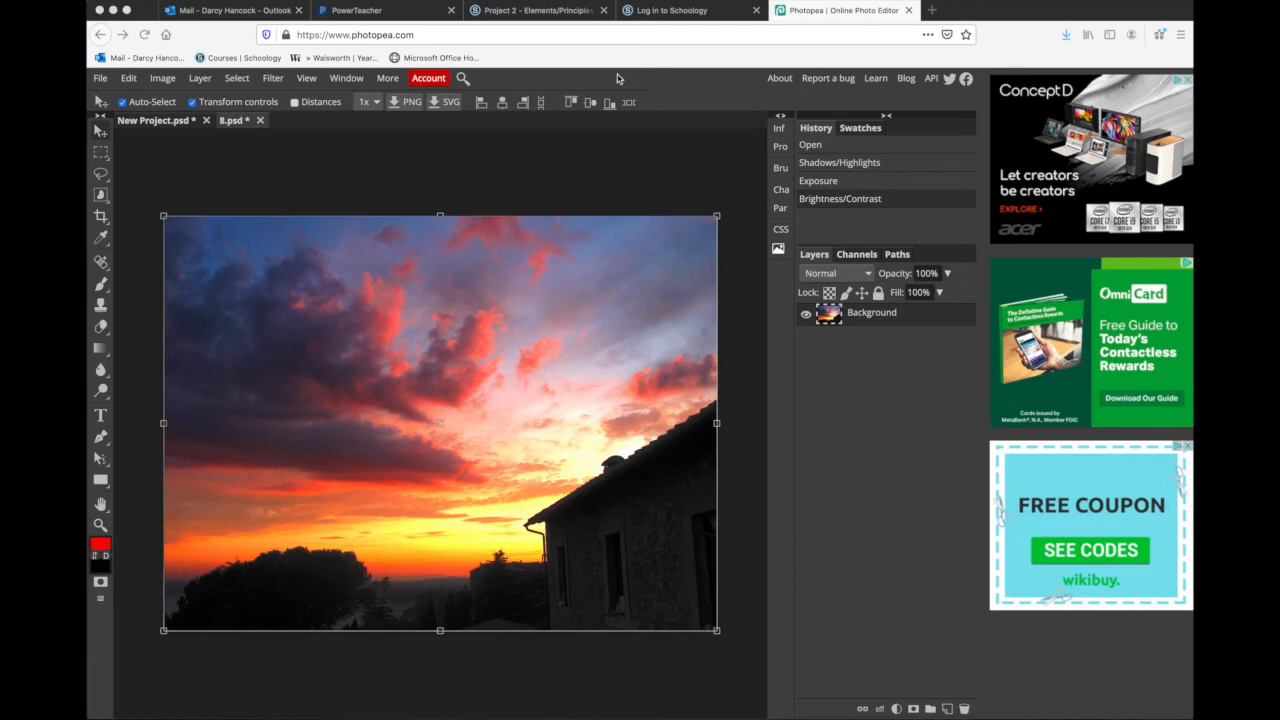
# Step: Close the Photopea browser tab and leave the page without saving the open documents
pyautogui.click(908, 11)
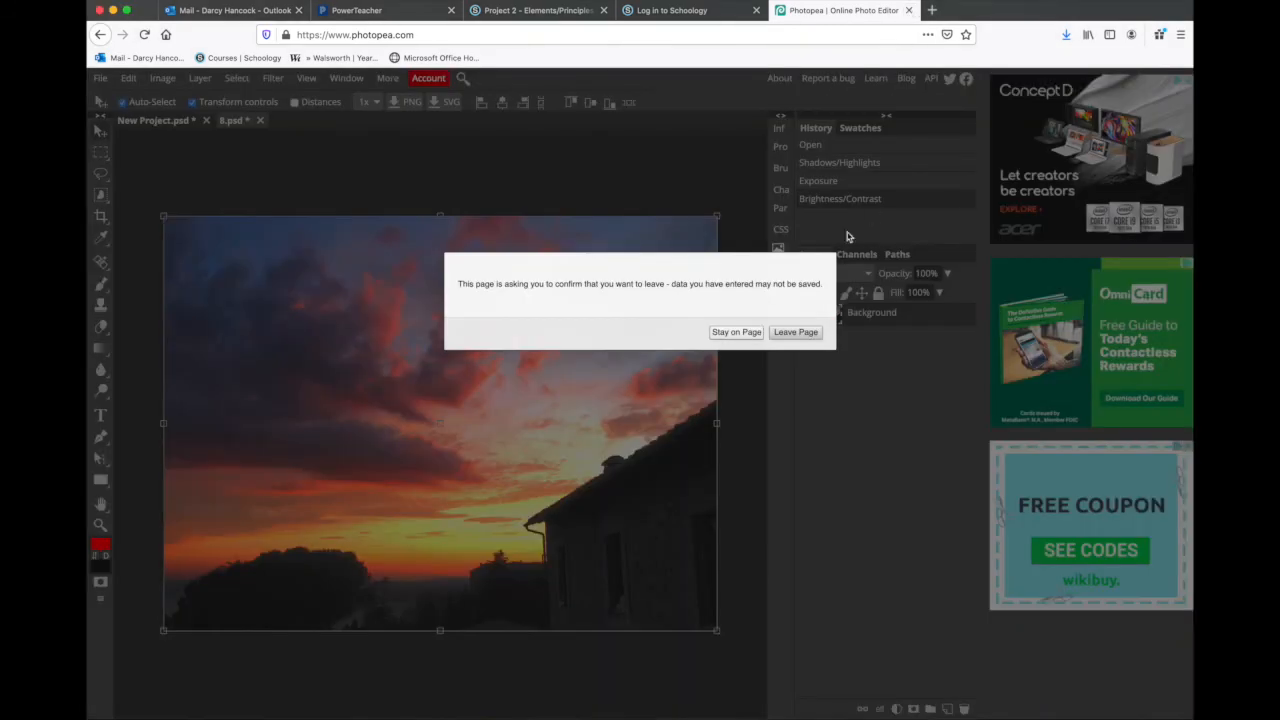
pyautogui.click(786, 337)
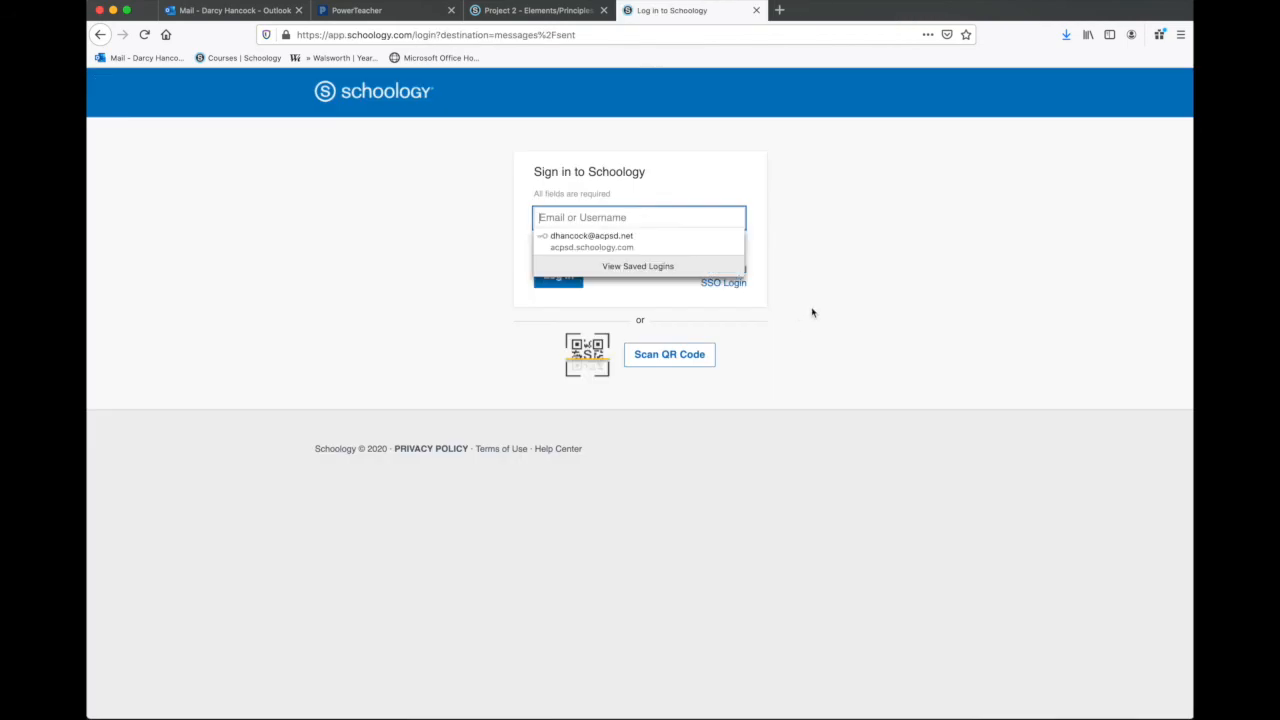